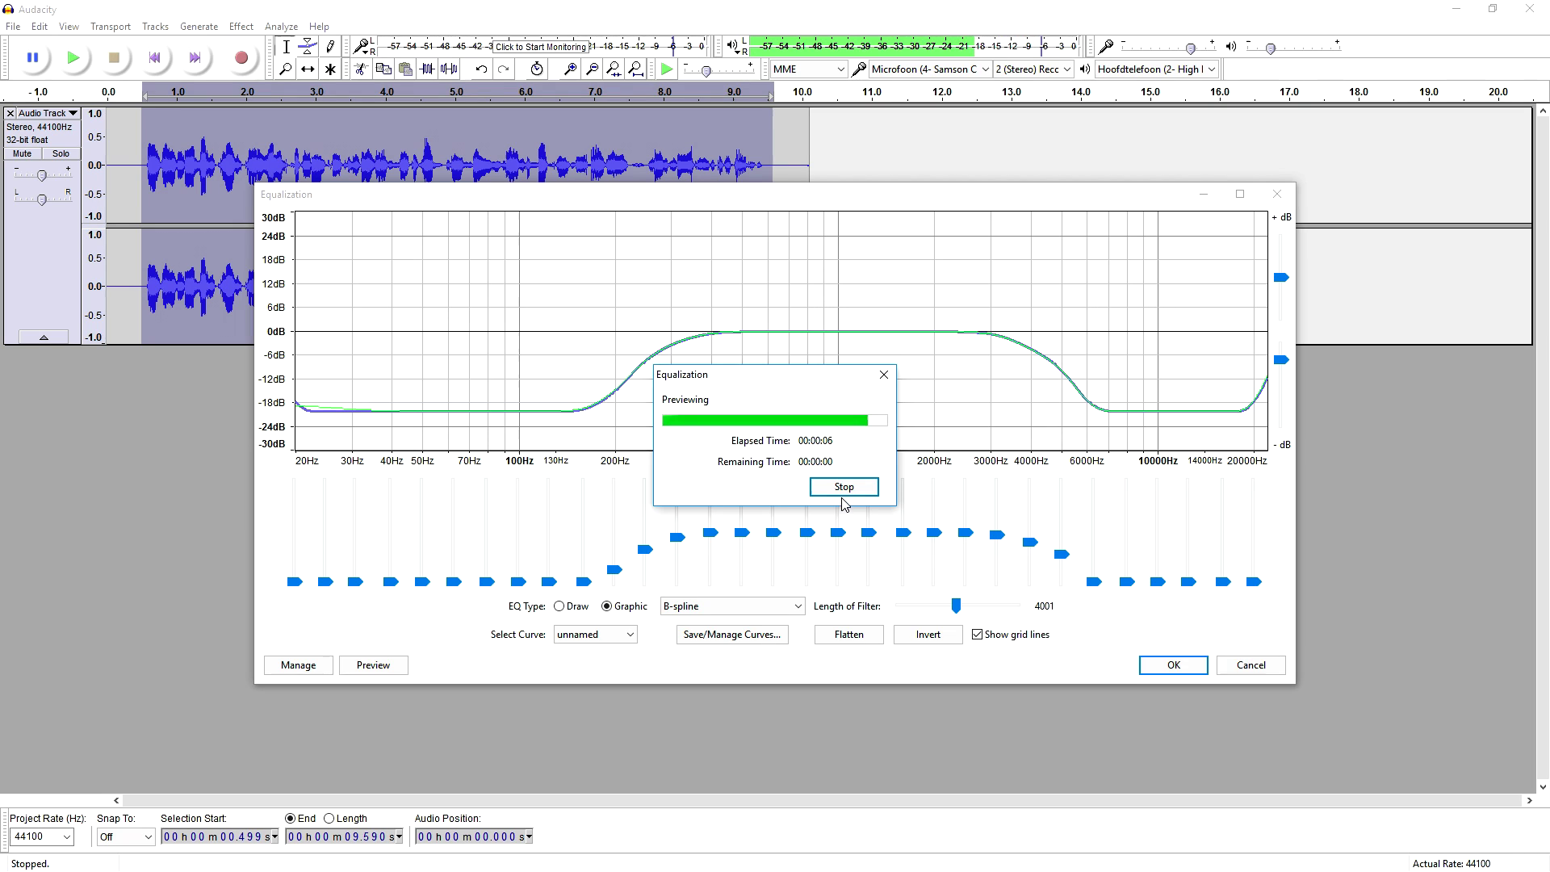
Browse the preset equalization curves, then apply the current curve to the selected clip
{"action": "left_click", "coordinate": [594, 634]}
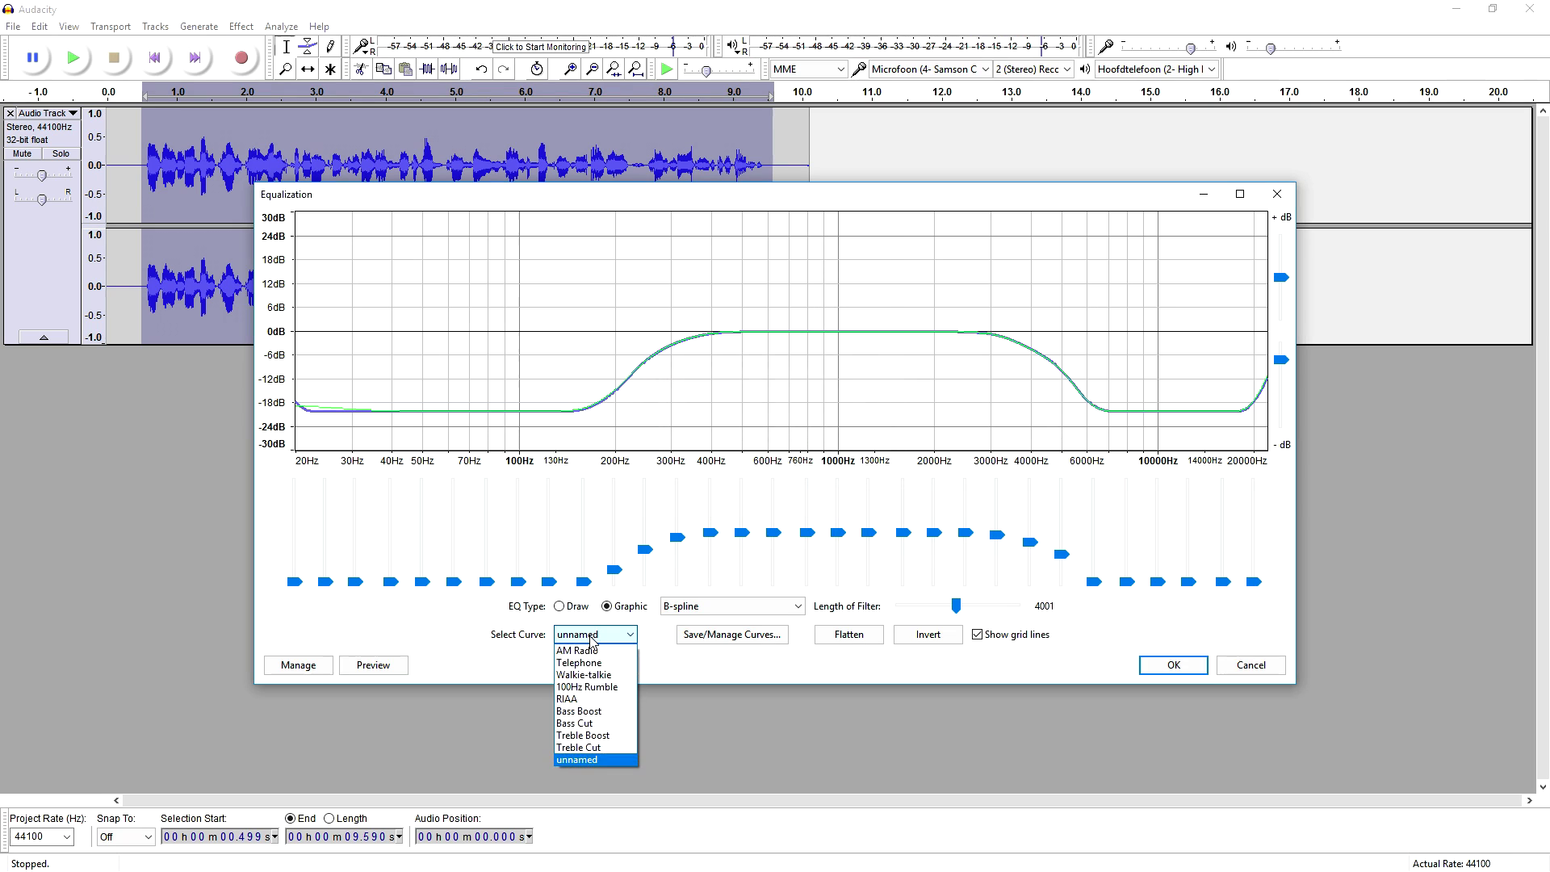
{"action": "left_click", "coordinate": [597, 633]}
{"action": "left_click", "coordinate": [600, 638]}
{"action": "key", "text": "Escape"}
{"action": "left_click", "coordinate": [600, 637]}
{"action": "key", "text": "Escape"}
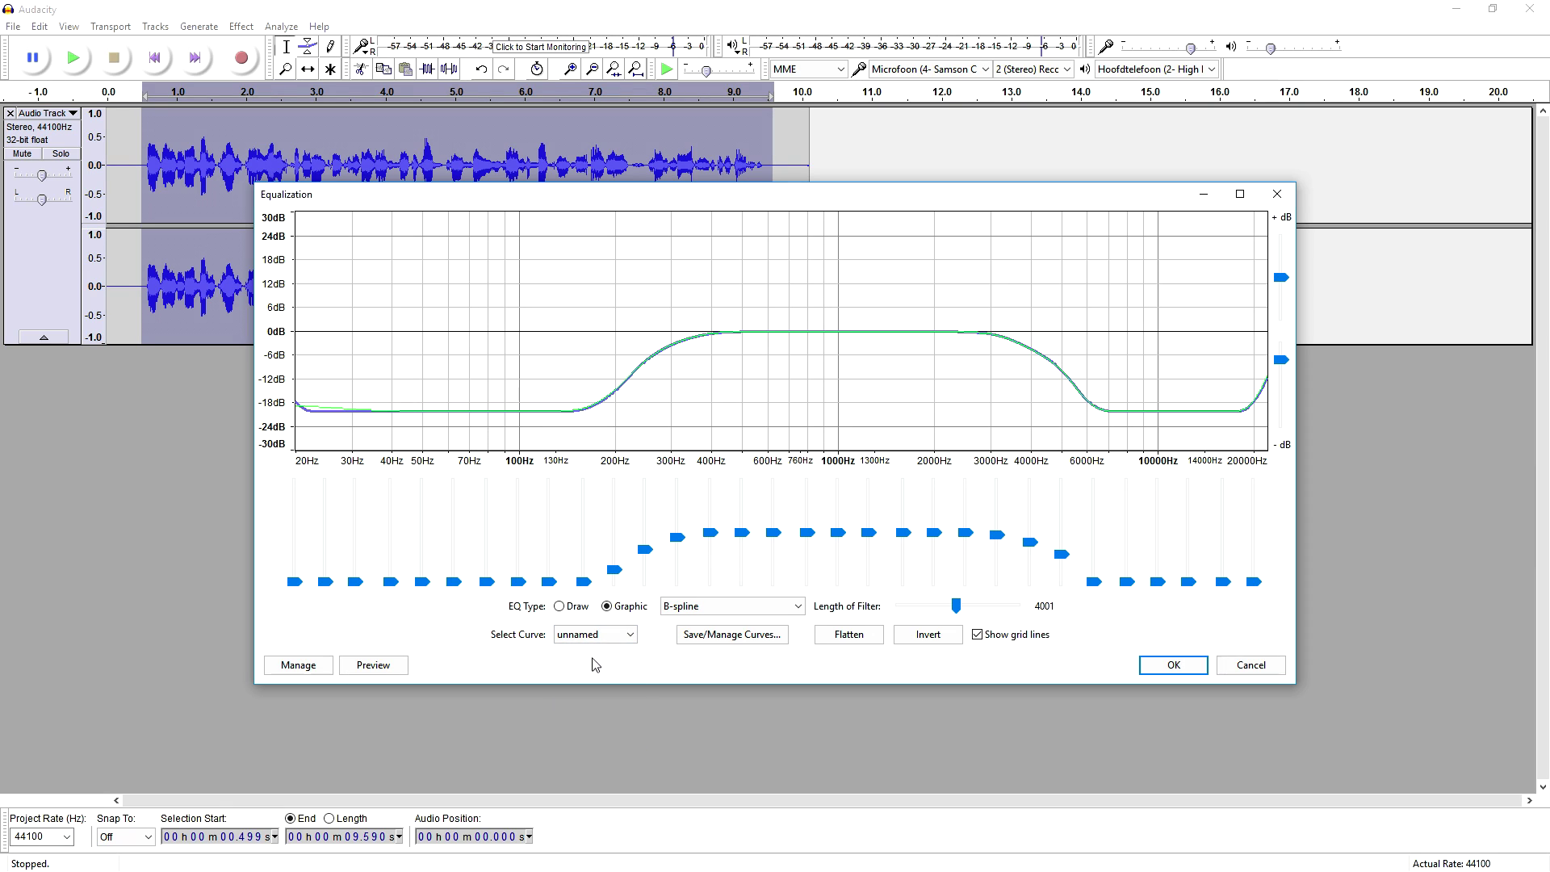
{"action": "left_click", "coordinate": [587, 640]}
{"action": "key", "text": "Escape"}
{"action": "left_click", "coordinate": [1156, 665]}
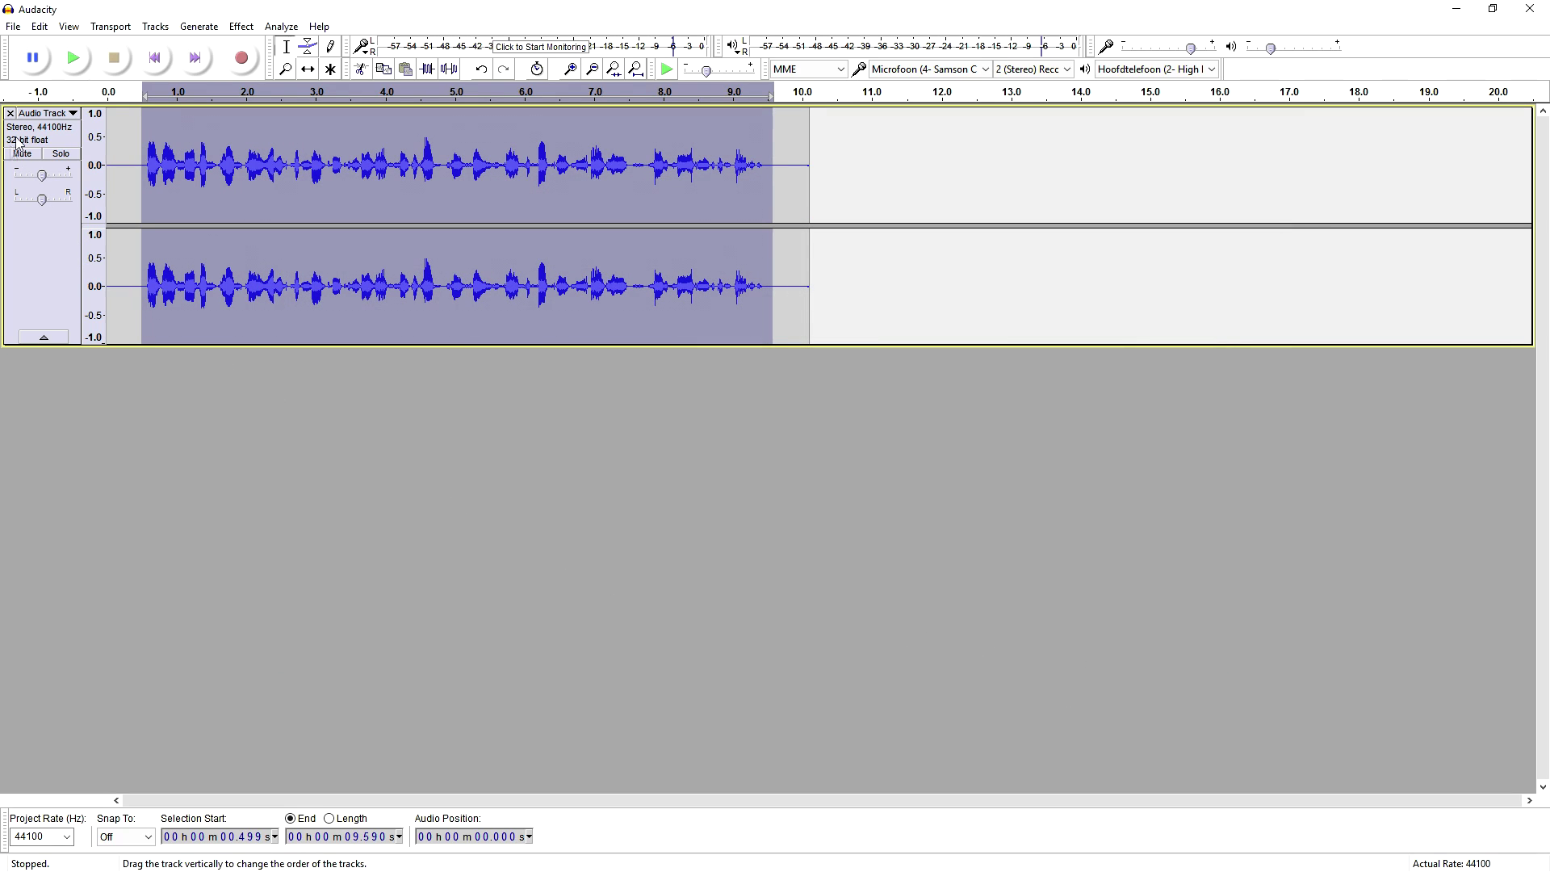
Reopen Effect > Equalization and show its preset curve list
{"action": "left_click", "coordinate": [240, 26]}
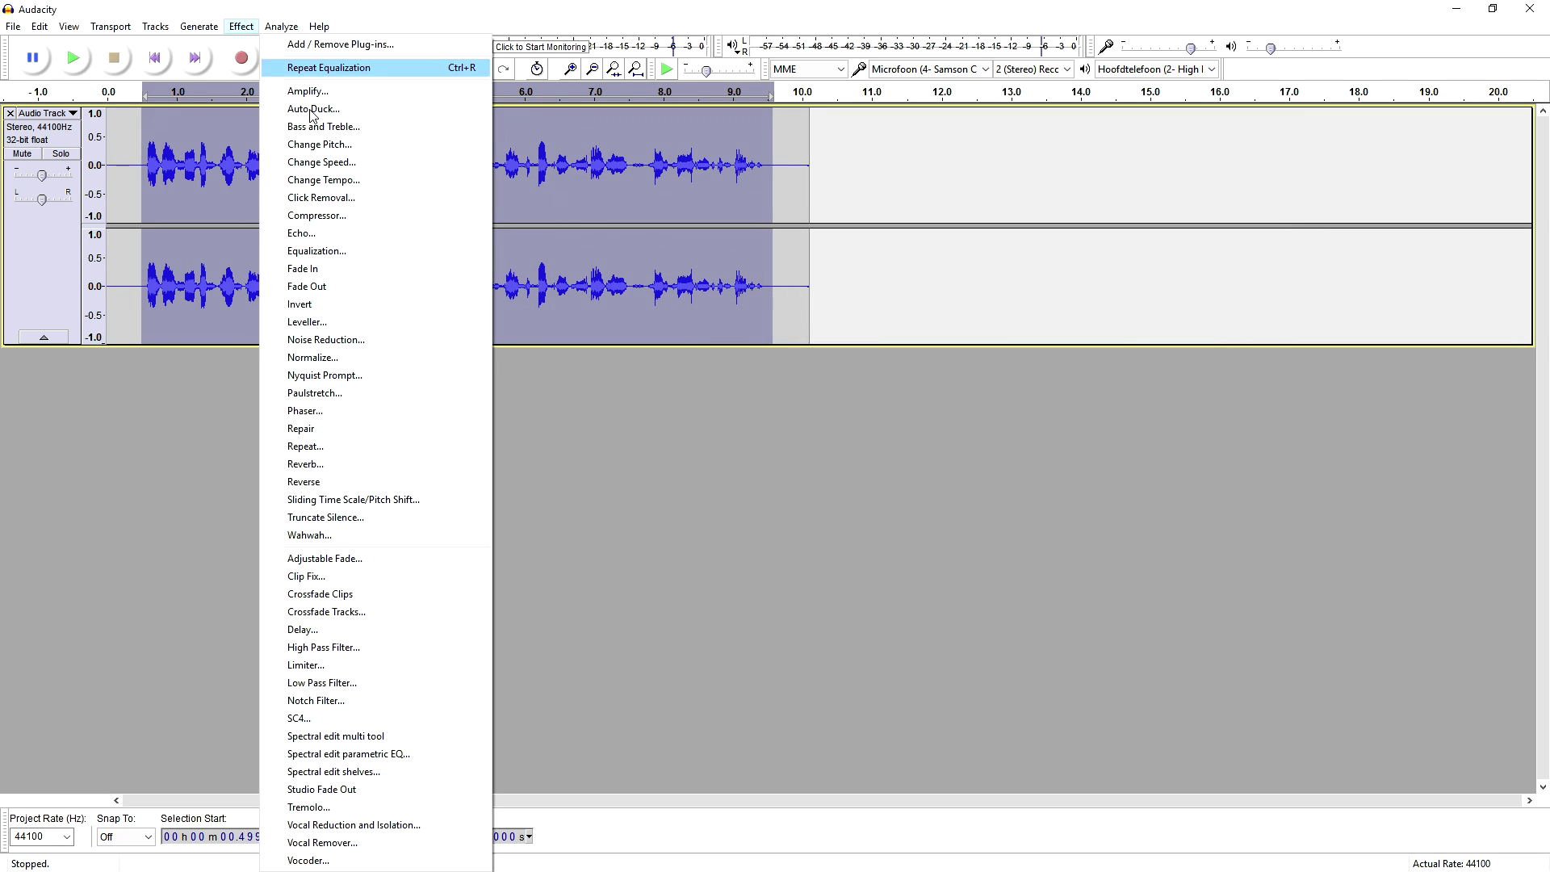
{"action": "left_click", "coordinate": [368, 252]}
{"action": "left_click", "coordinate": [605, 641]}
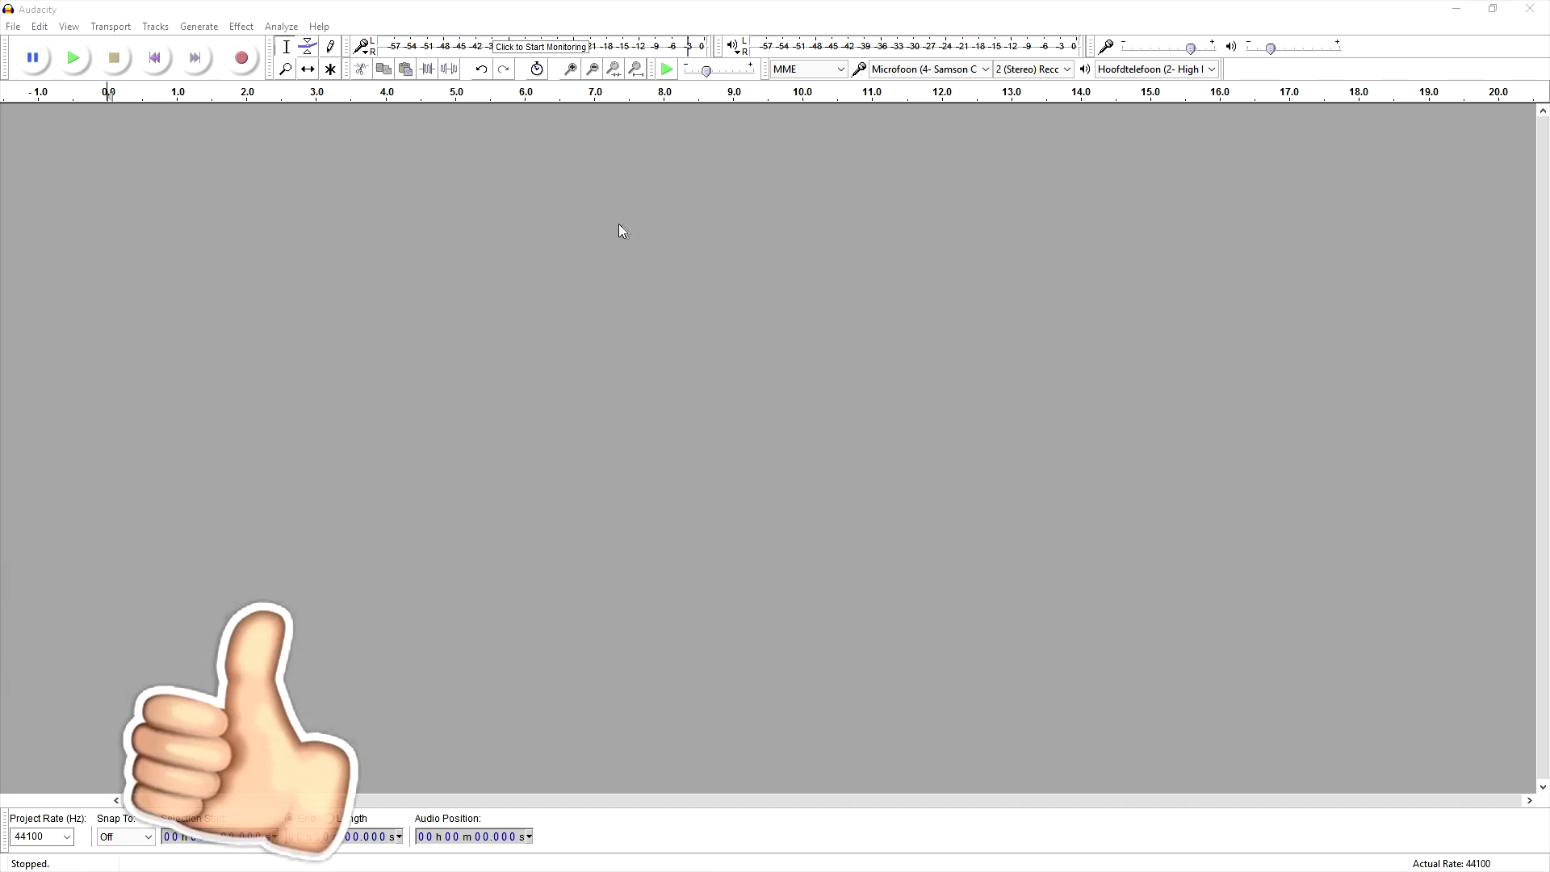
Start recording a new voice clip in the empty project
{"action": "left_click", "coordinate": [236, 62]}
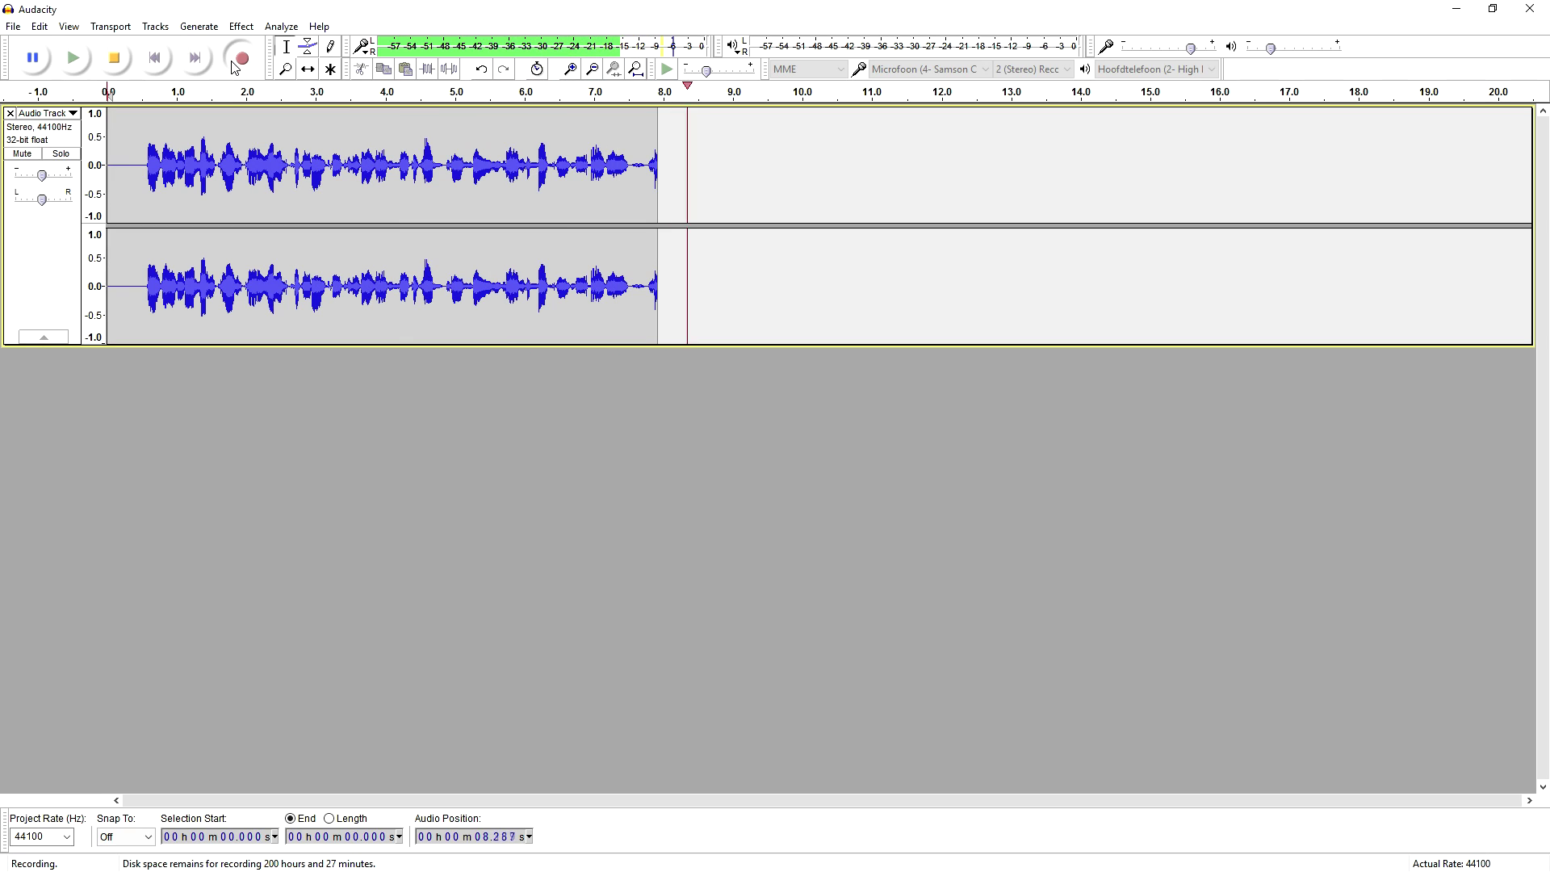
Stop the recording and play the new clip back once
{"action": "key", "text": "space"}
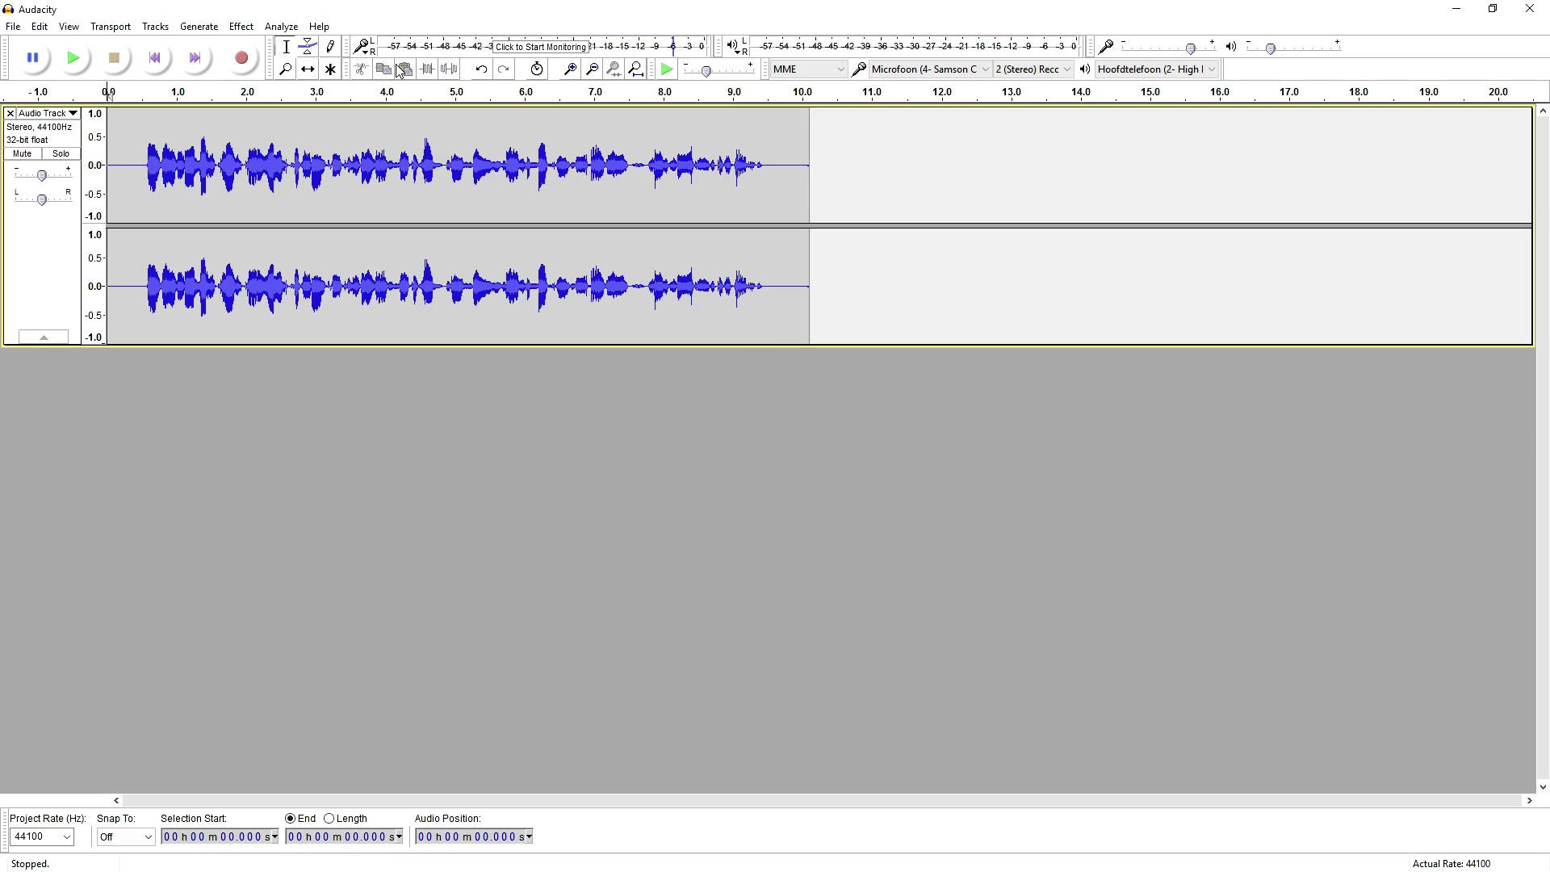
{"action": "key", "text": "space"}
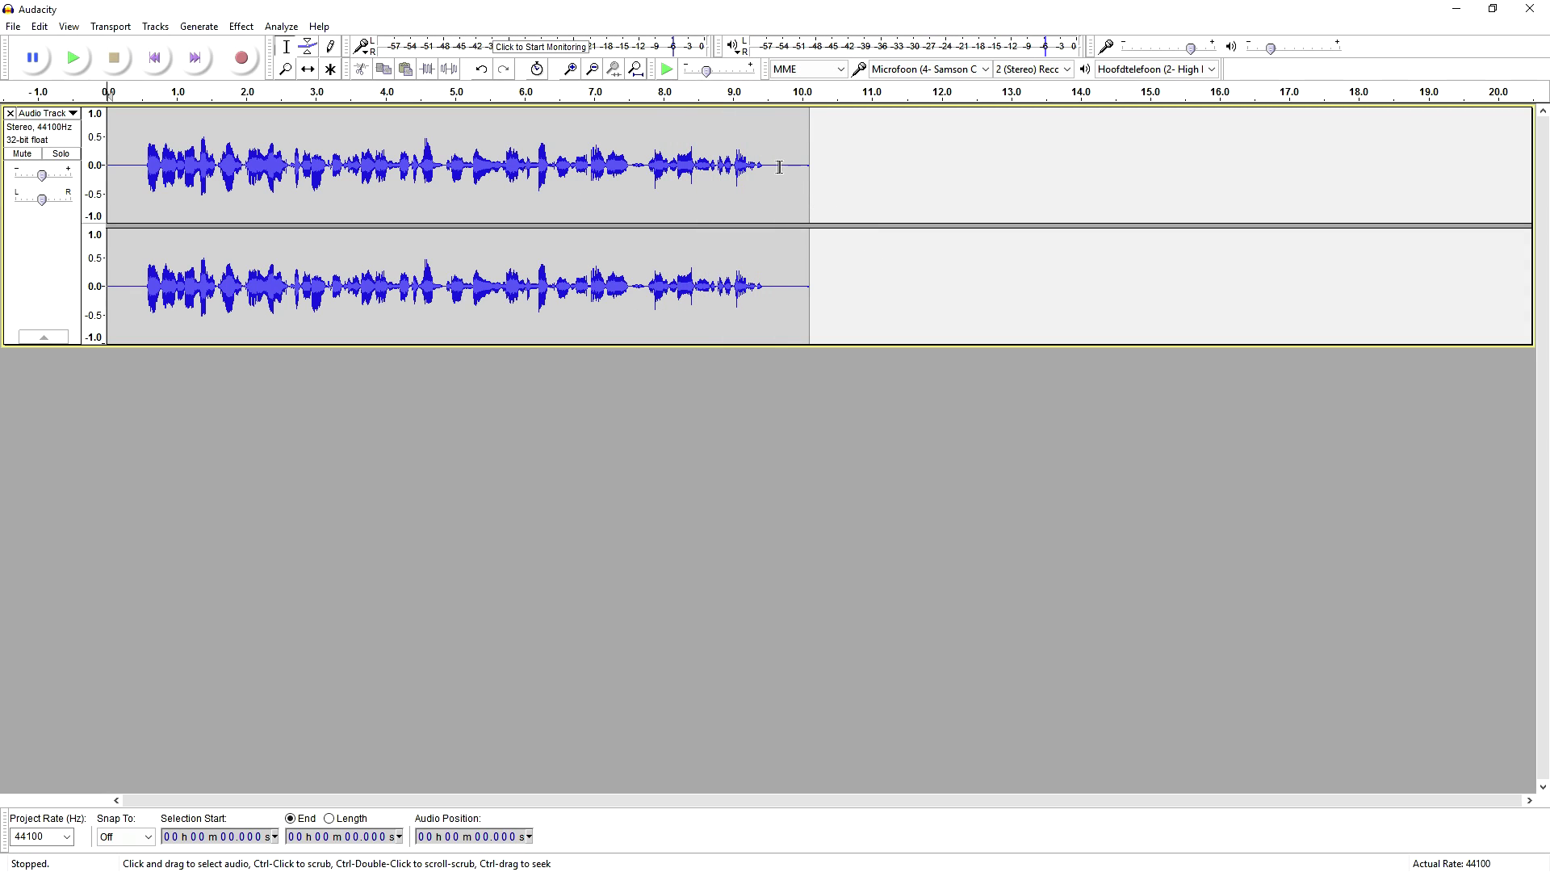
Select the speech from about 9.6 s back to 0.5 s on both channels
{"action": "left_click_drag", "start_coordinate": [772, 159], "coordinate": [139, 174]}
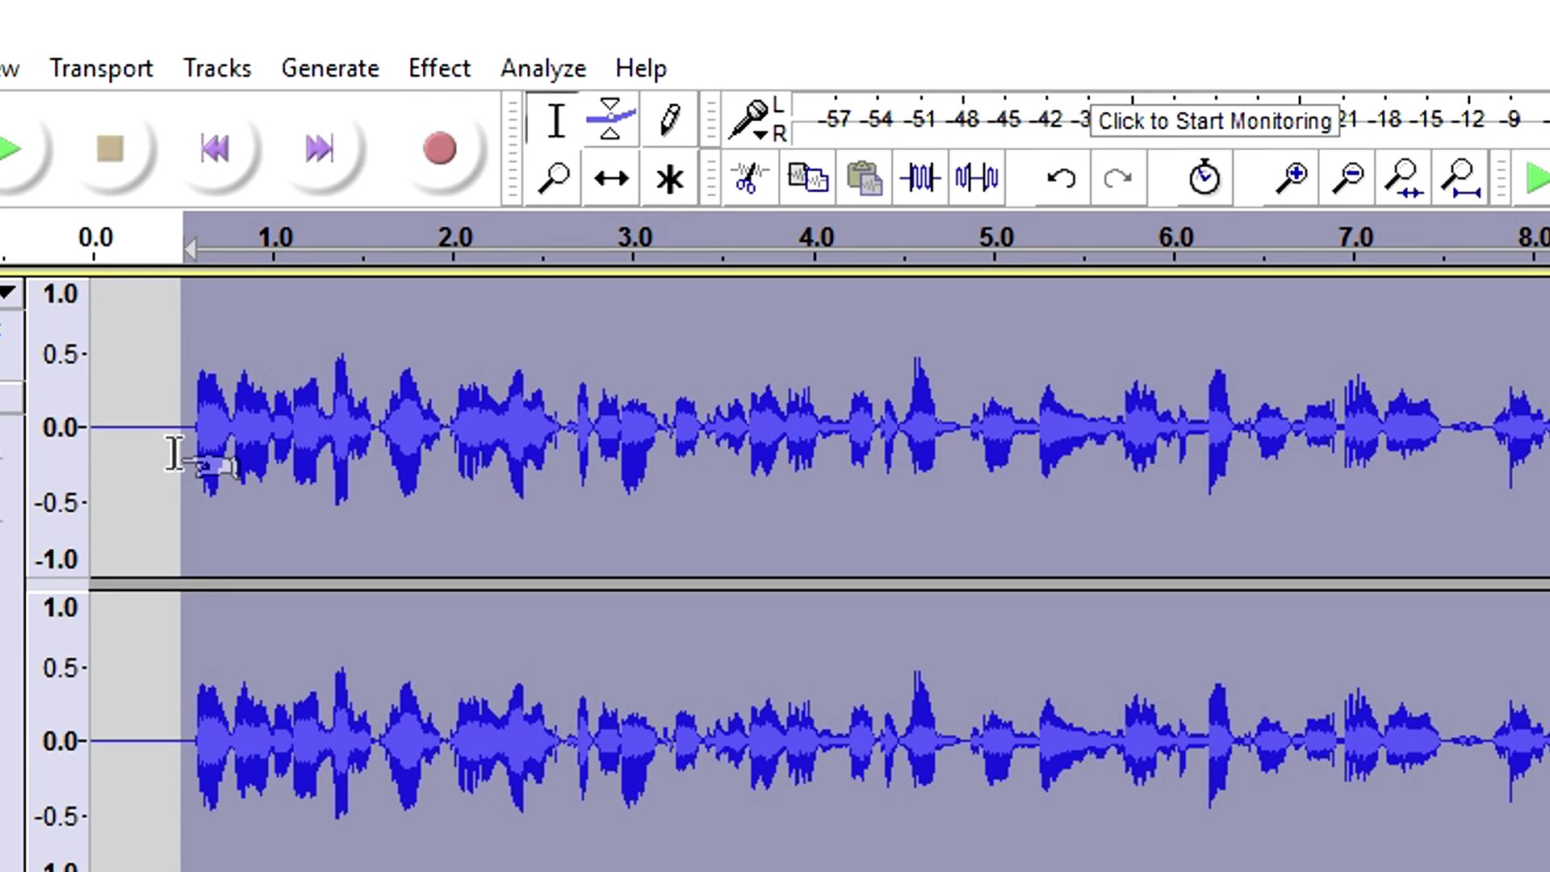
Pick the Telephone curve in Effect > Equalization and preview the filtered voice
{"action": "left_click", "coordinate": [442, 69]}
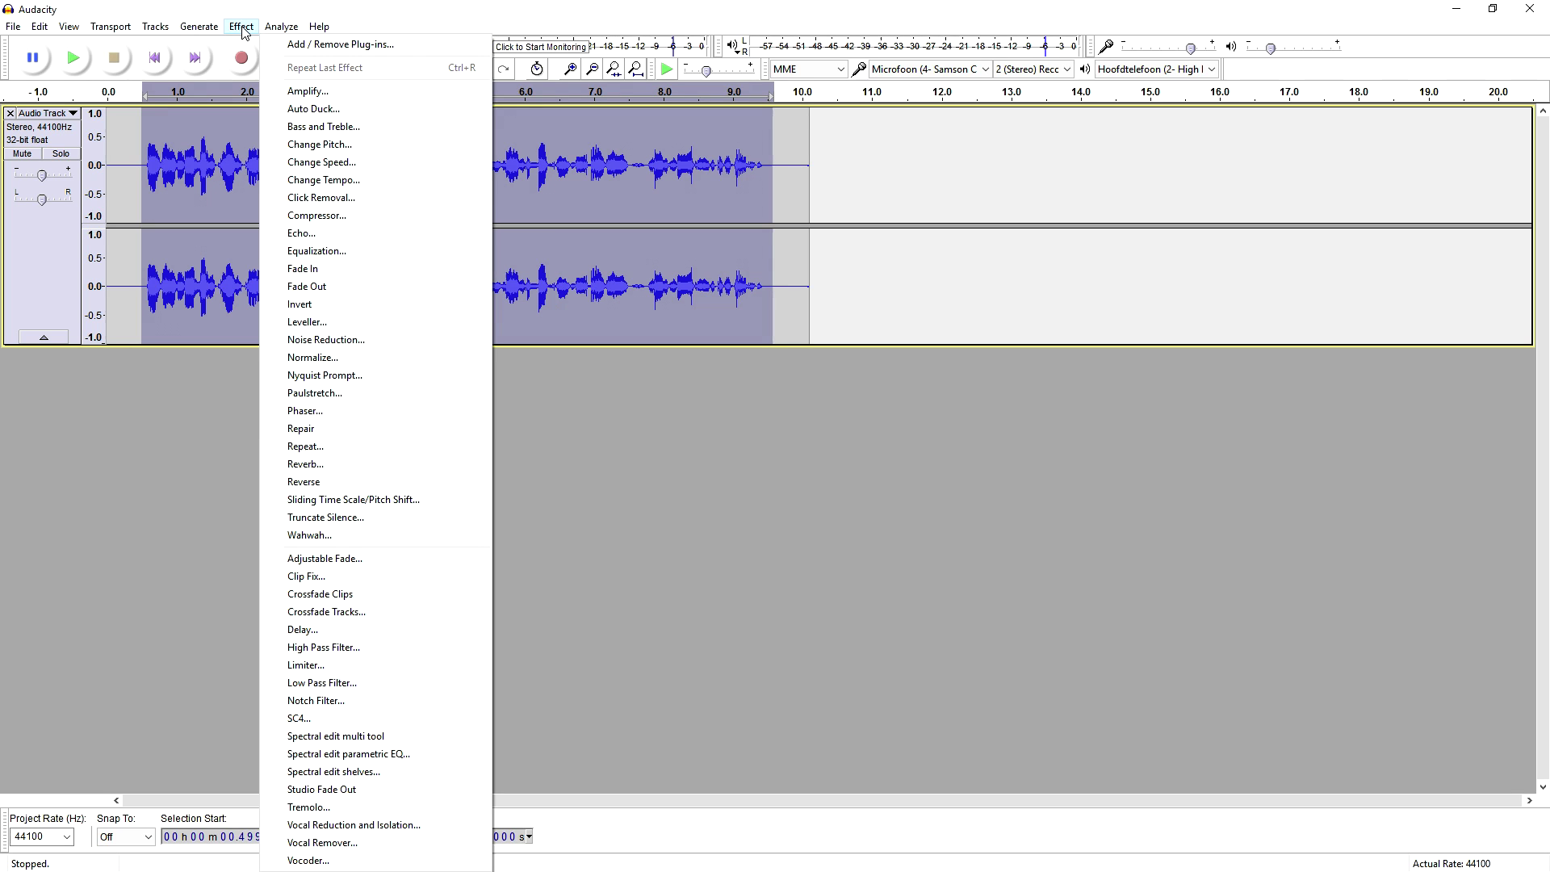
{"action": "left_click", "coordinate": [358, 250]}
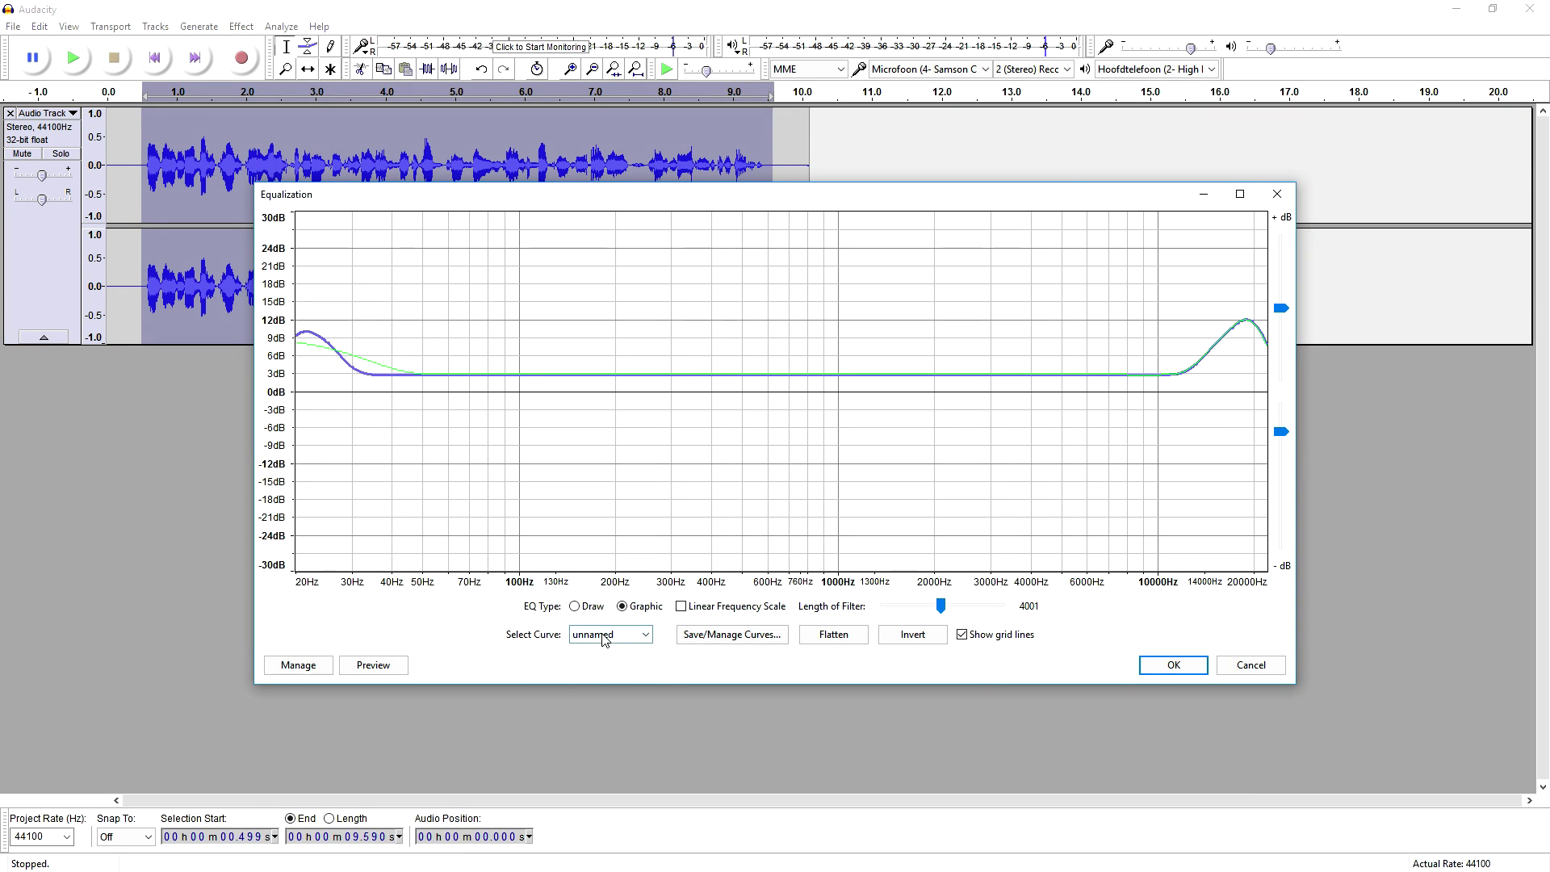
{"action": "left_click", "coordinate": [604, 638]}
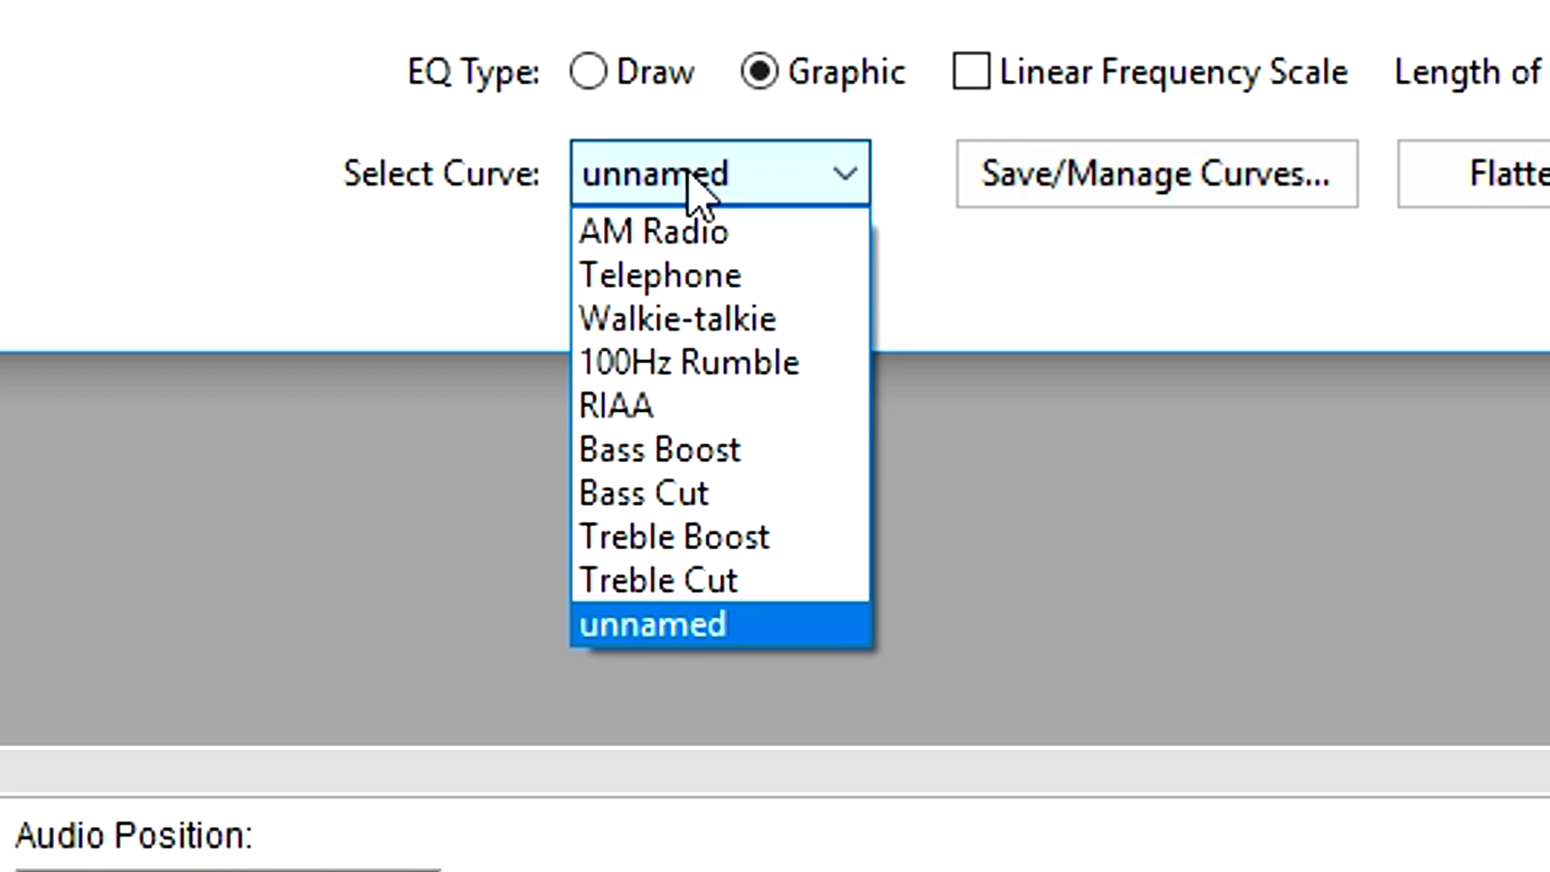
{"action": "left_click", "coordinate": [703, 277]}
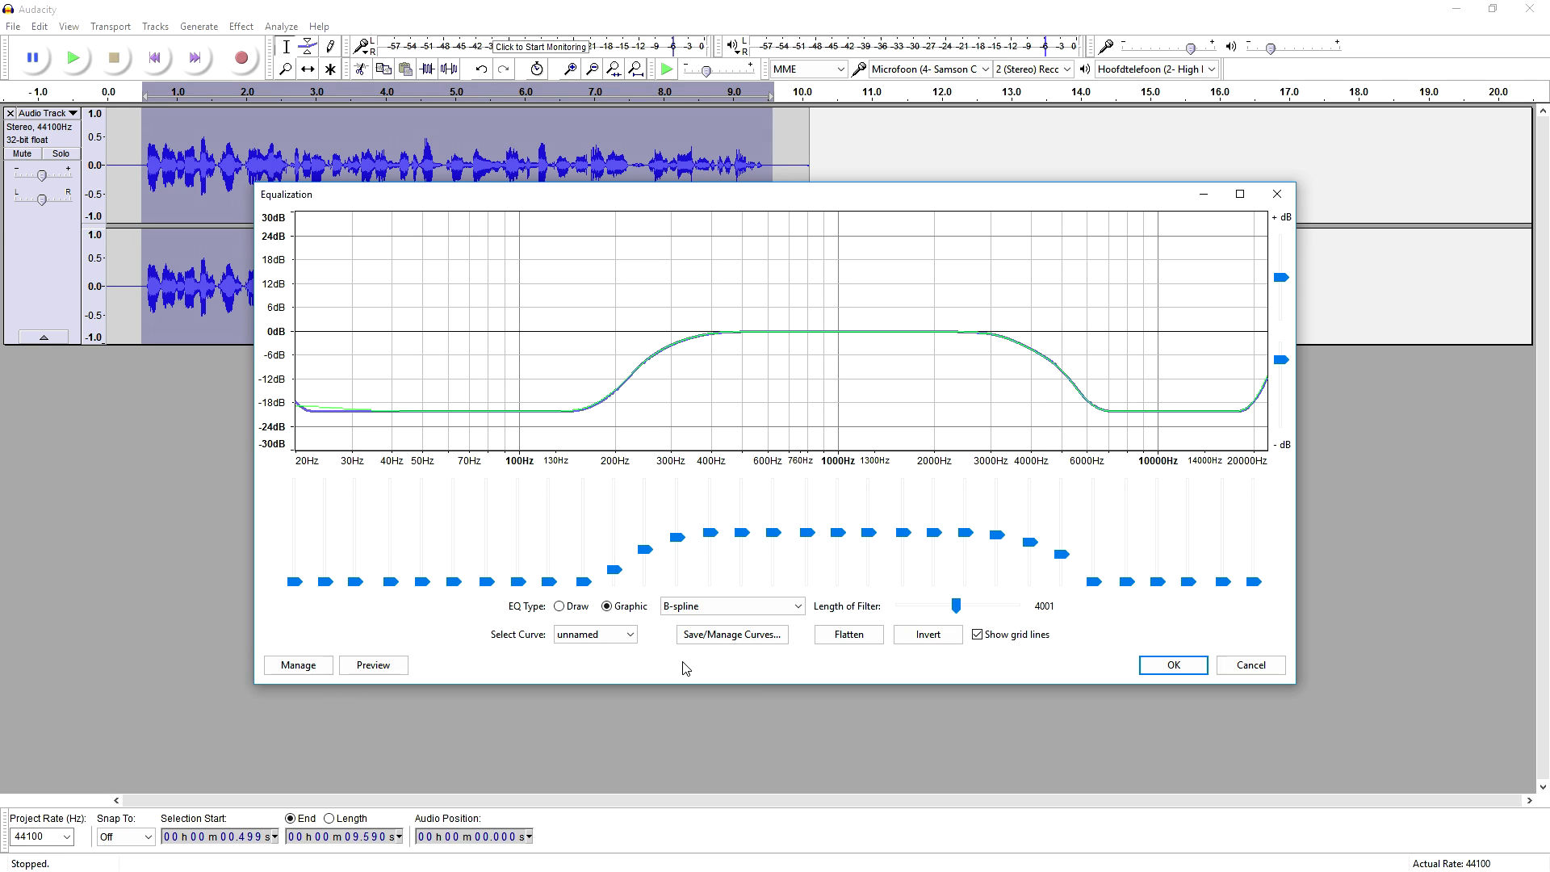
{"action": "left_click", "coordinate": [375, 667]}
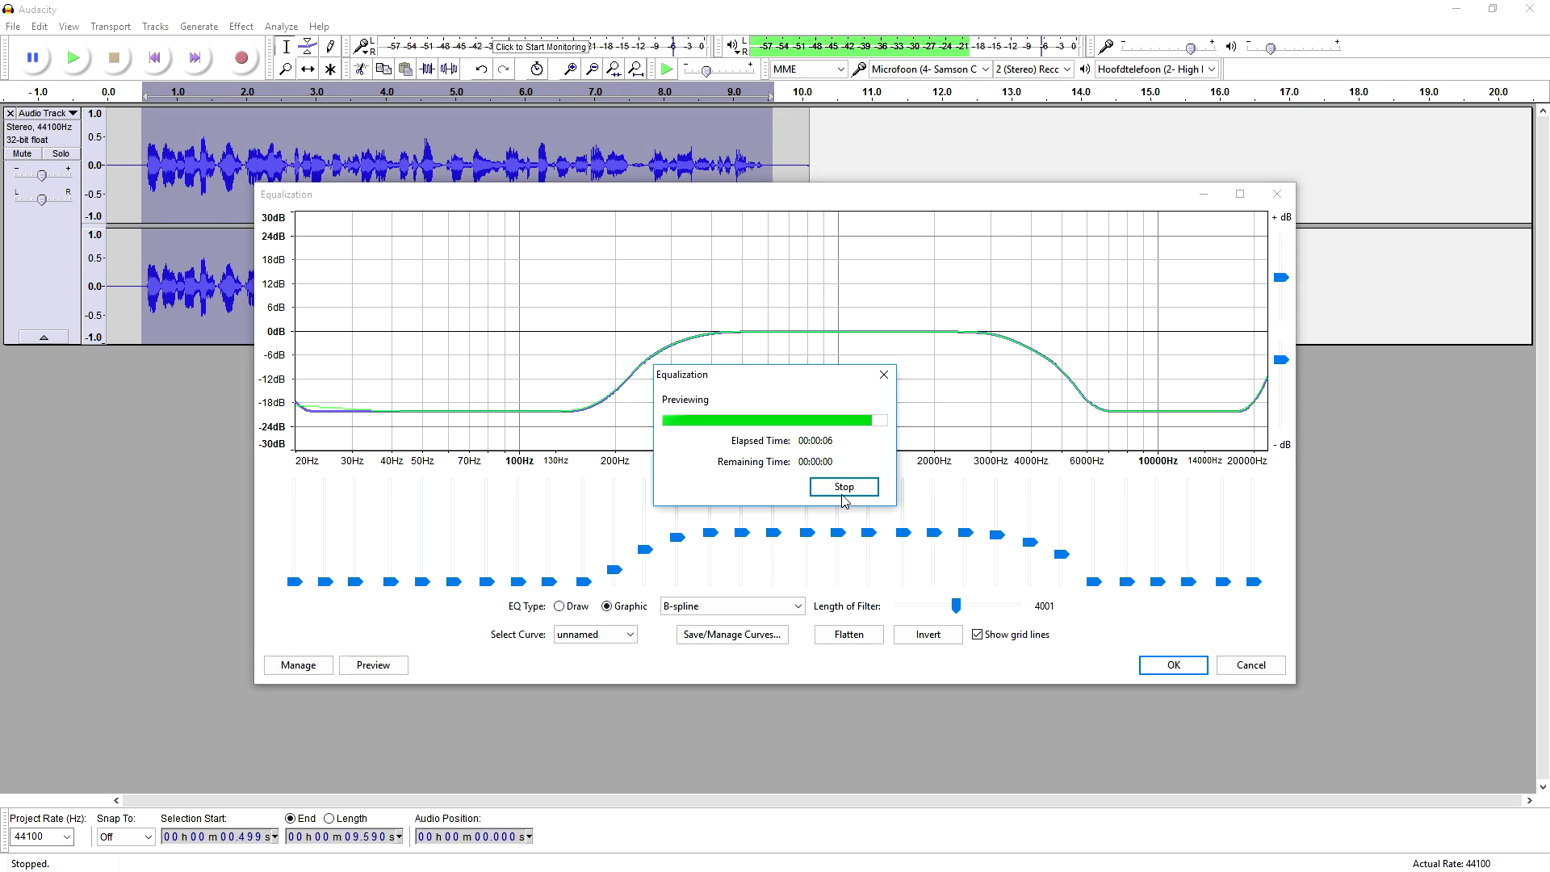
Recheck the preset curve list, then apply the Telephone equalization to the selection
{"action": "left_click", "coordinate": [598, 634]}
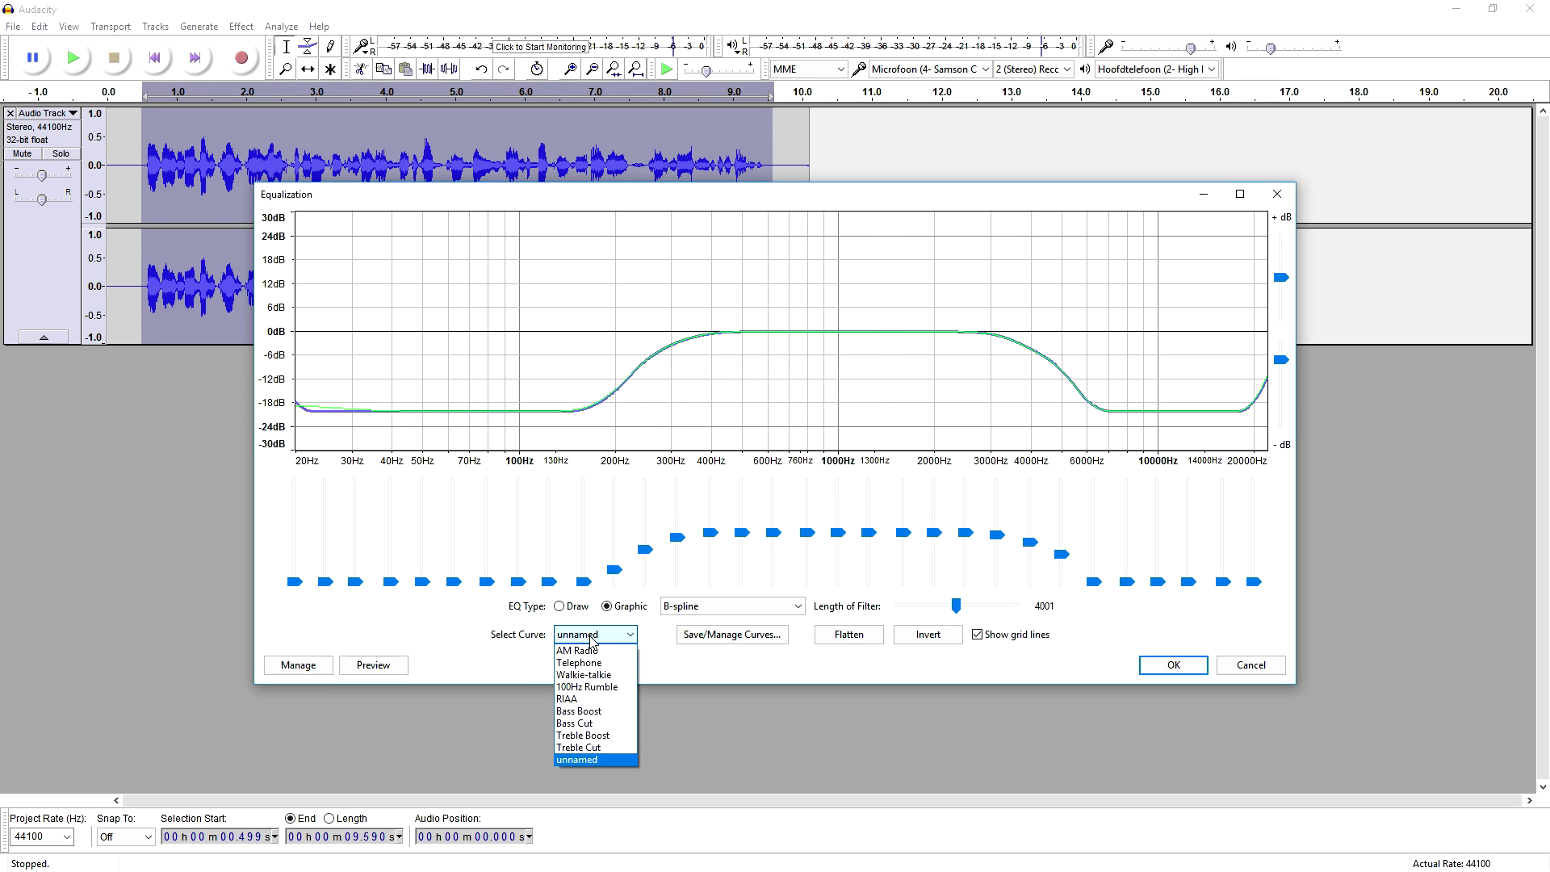
{"action": "left_click", "coordinate": [601, 667]}
{"action": "left_click", "coordinate": [600, 638]}
{"action": "left_click", "coordinate": [601, 667]}
{"action": "left_click", "coordinate": [601, 636]}
{"action": "left_click", "coordinate": [596, 670]}
{"action": "left_click", "coordinate": [593, 635]}
{"action": "left_click", "coordinate": [586, 669]}
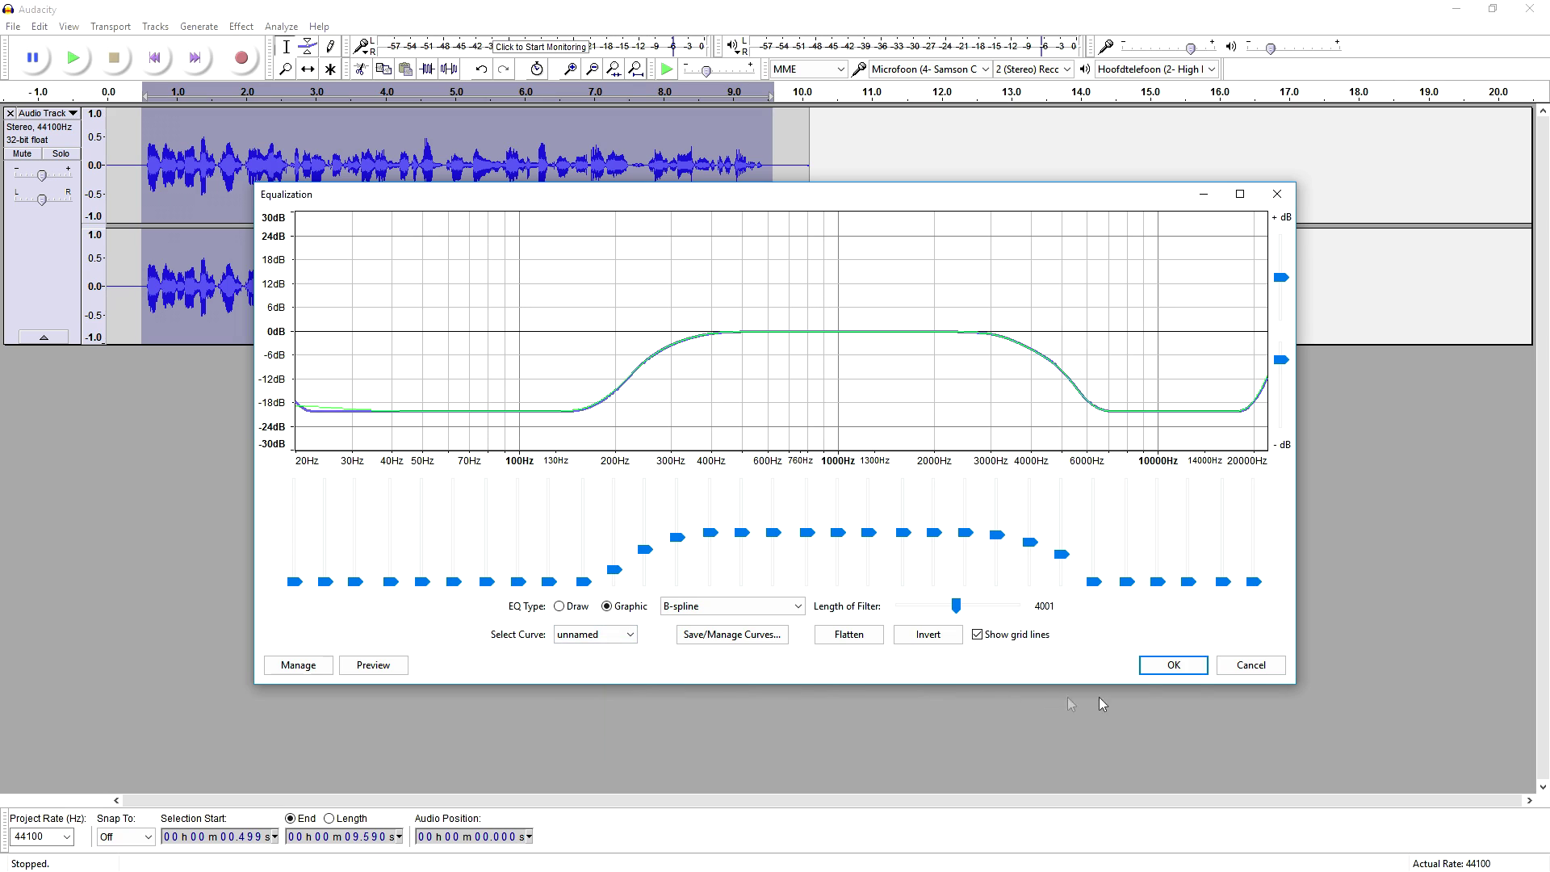
{"action": "left_click", "coordinate": [1156, 665]}
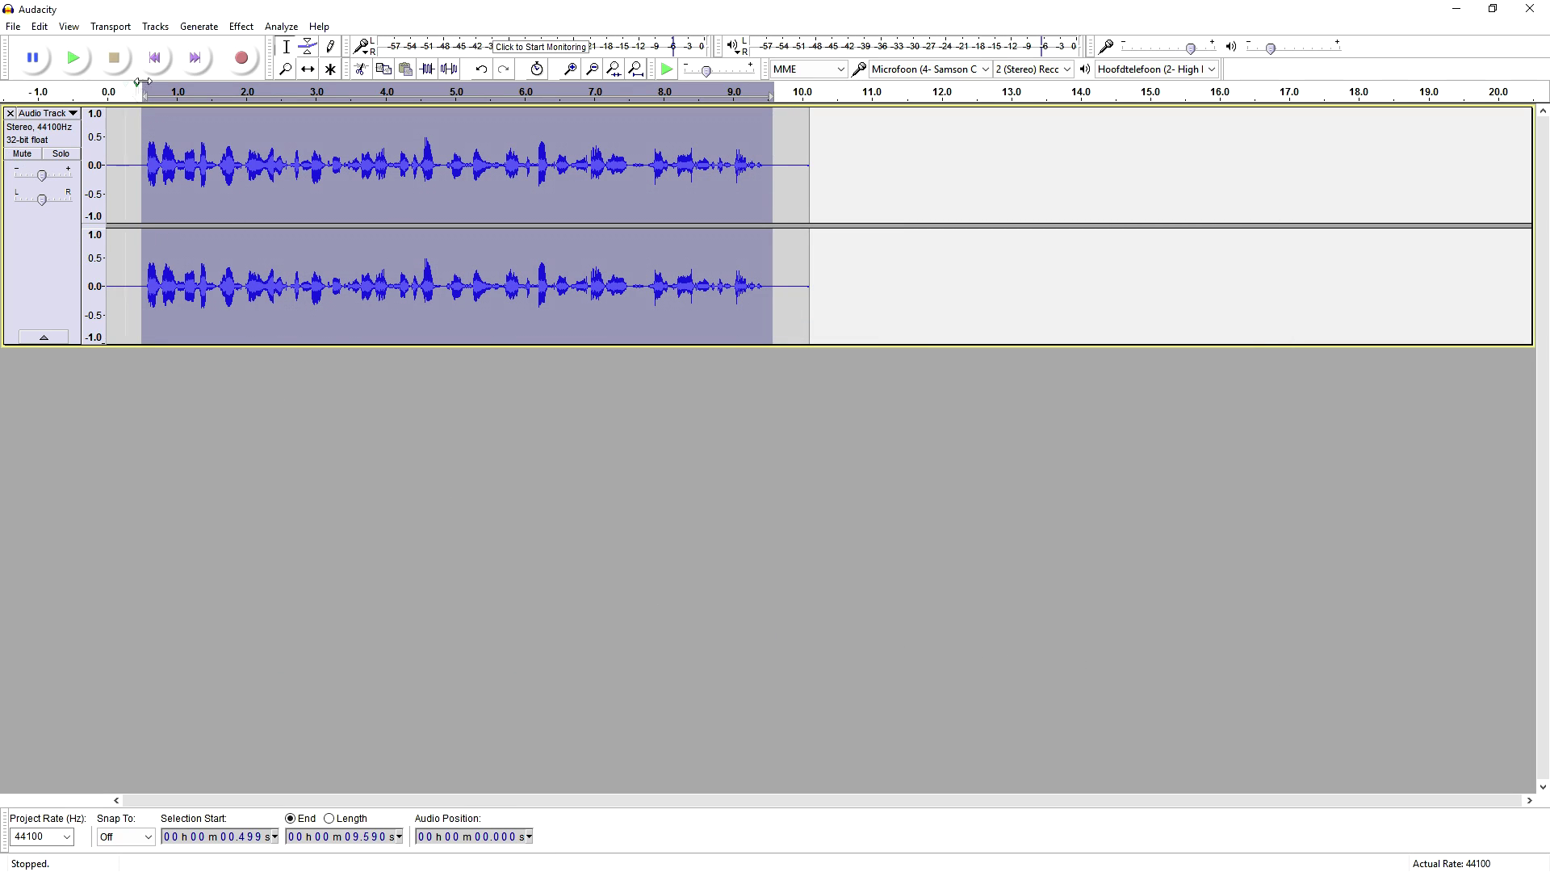
Apply the equalization curve to the clip again and play back the filtered result
{"action": "left_click", "coordinate": [240, 28]}
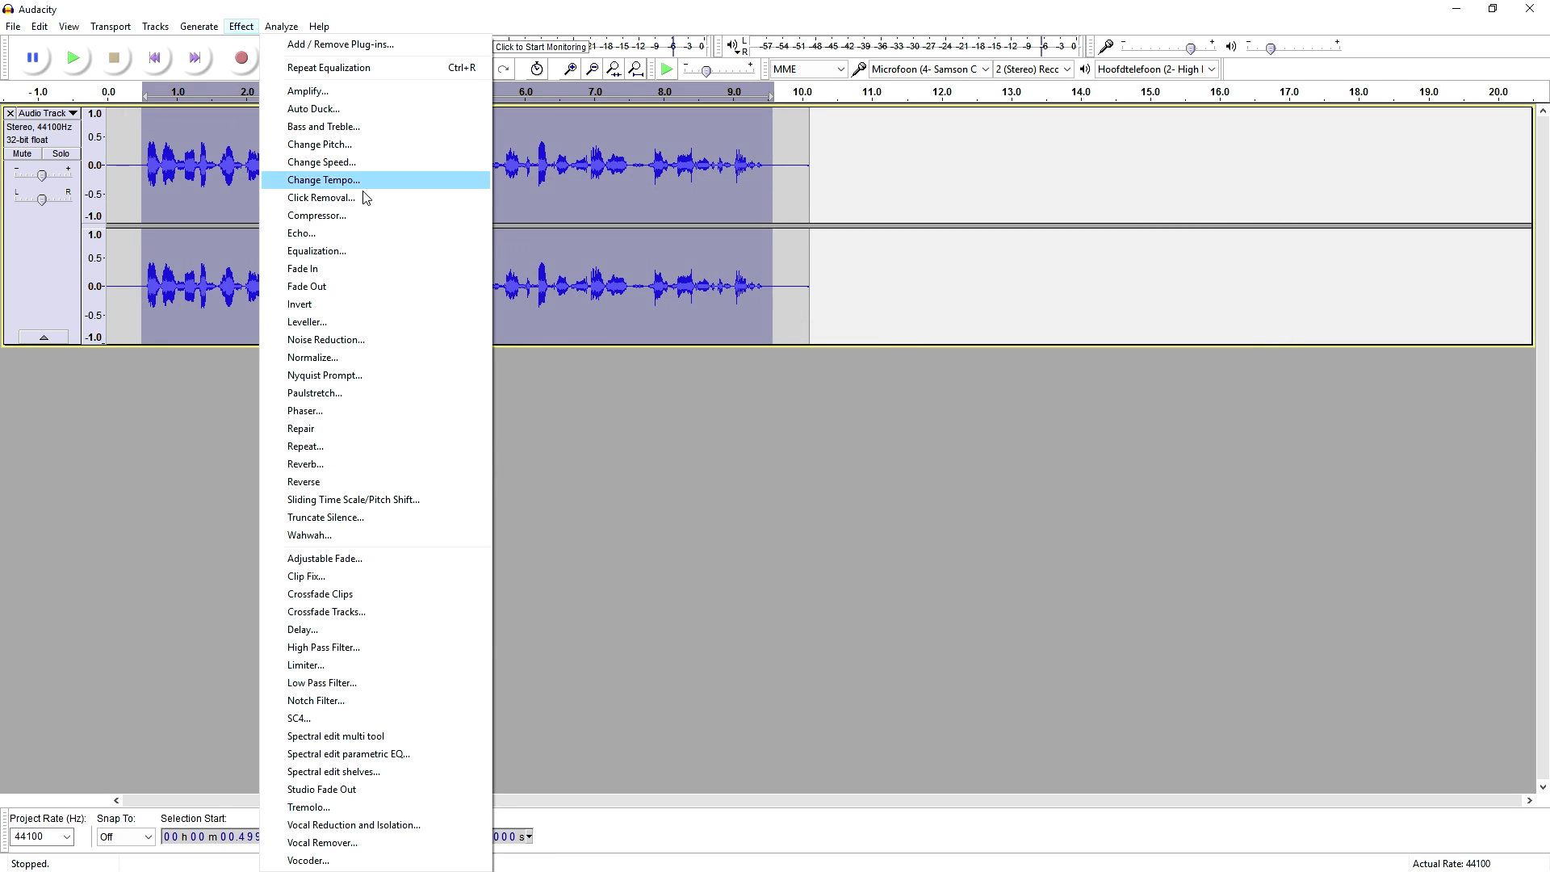
{"action": "left_click", "coordinate": [374, 250]}
{"action": "left_click", "coordinate": [607, 637]}
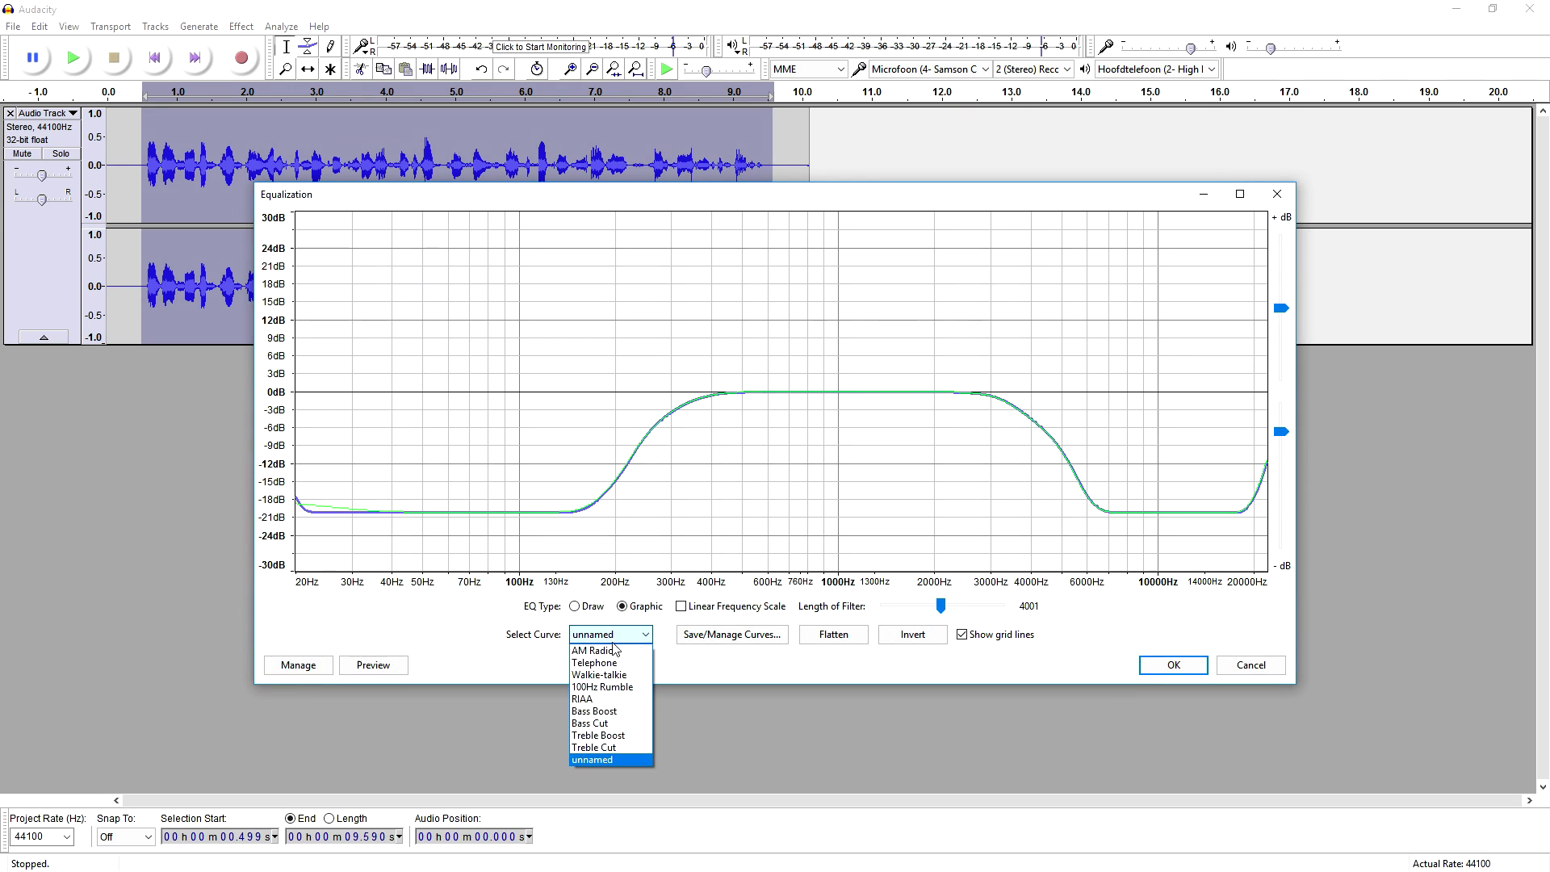
{"action": "left_click", "coordinate": [628, 670]}
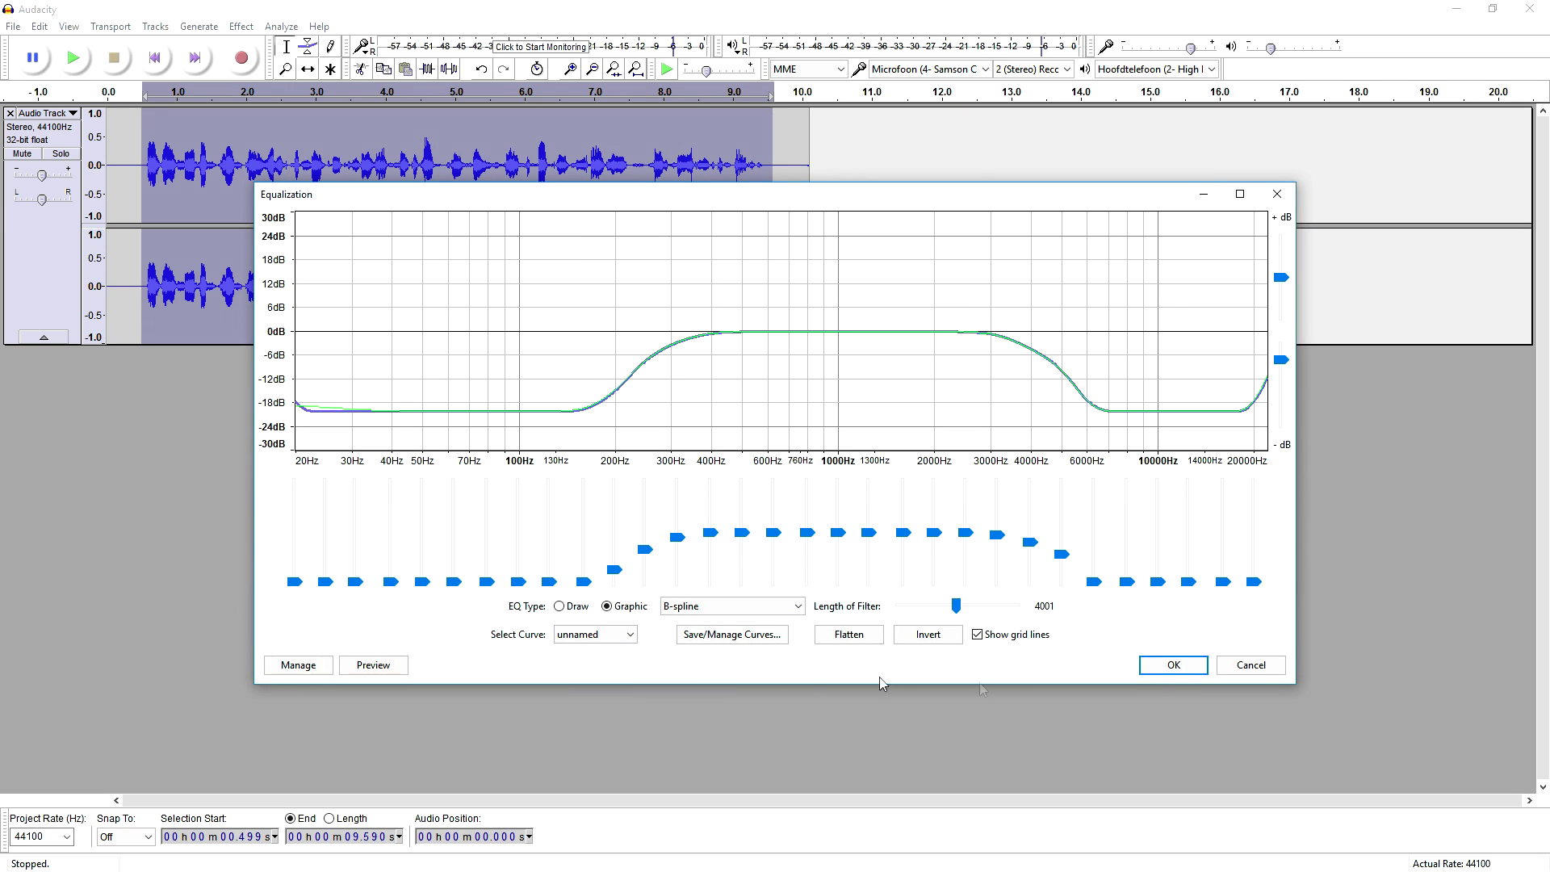
{"action": "left_click", "coordinate": [1173, 670]}
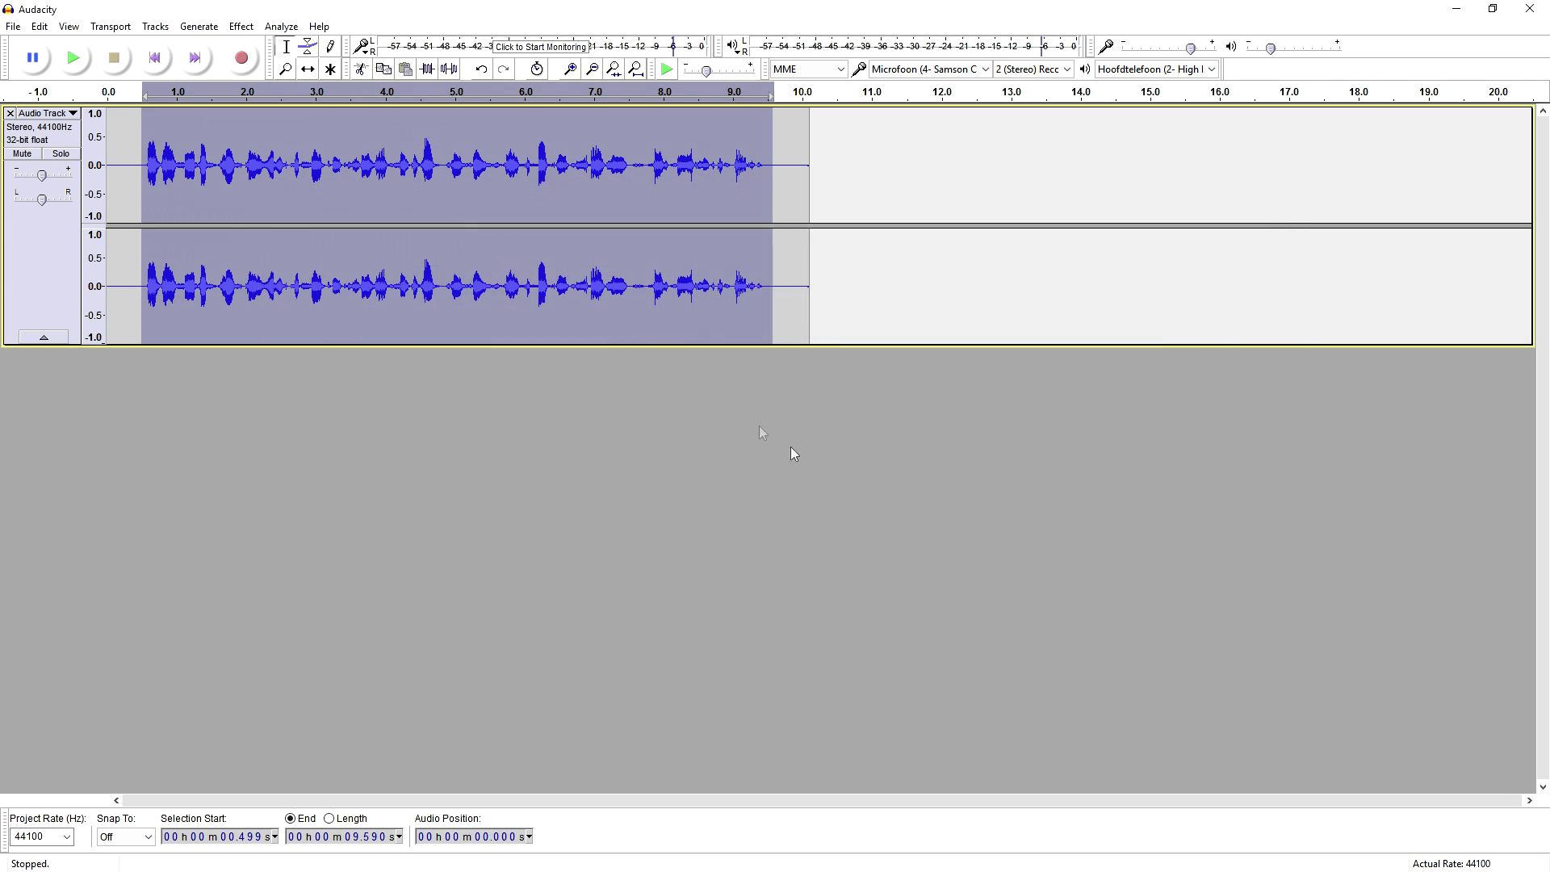
{"action": "left_click", "coordinate": [244, 92]}
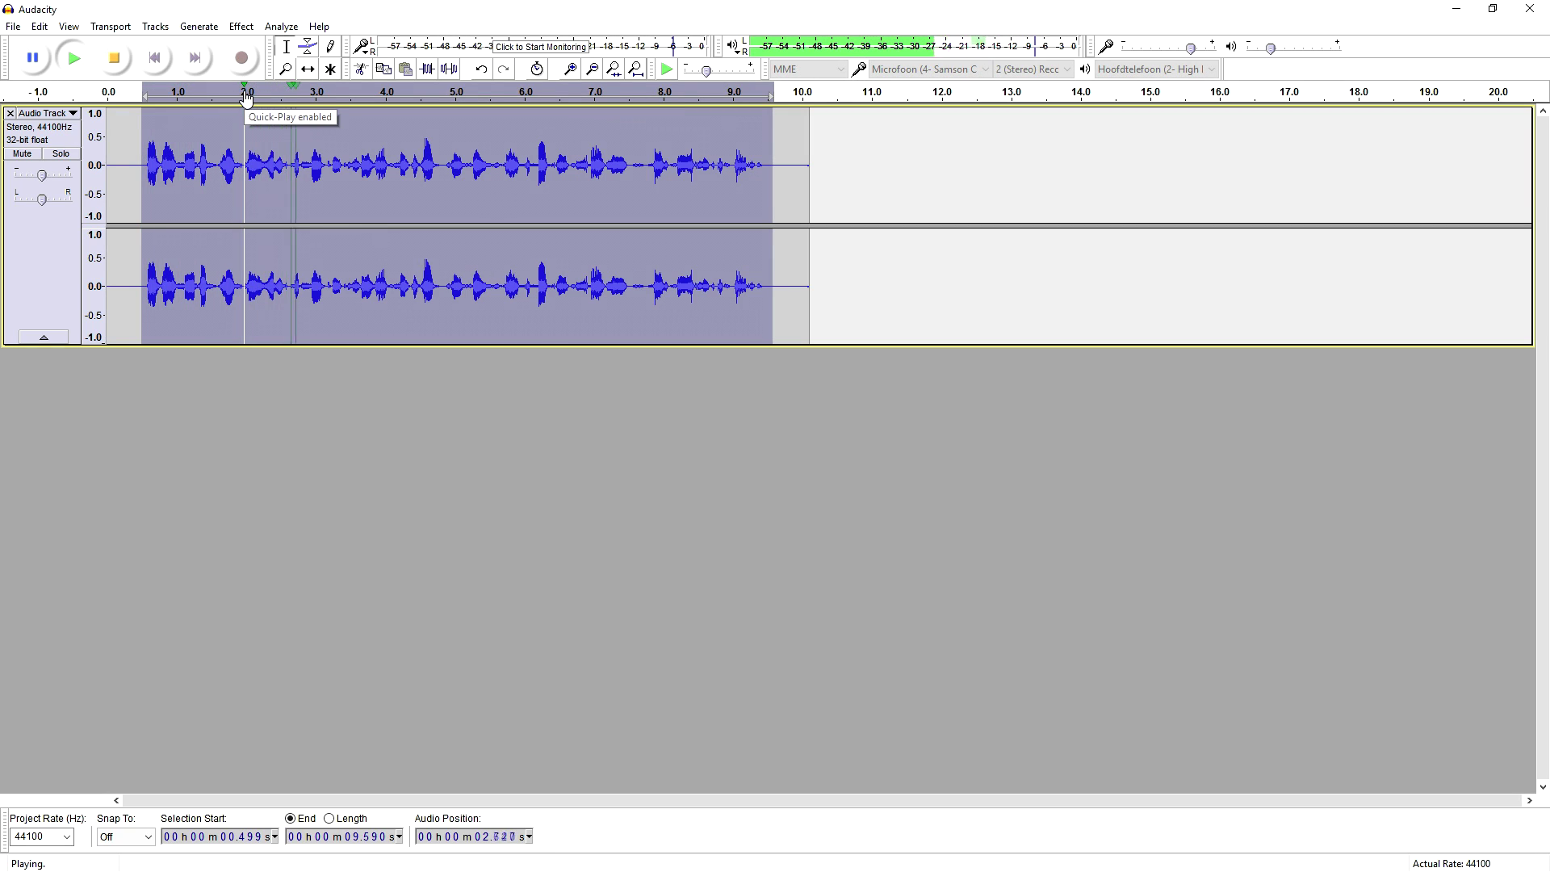
{"action": "left_click", "coordinate": [246, 95]}
Raise the filter length from 4001 to 8077, preview, and apply the equalization
{"action": "left_click", "coordinate": [241, 25]}
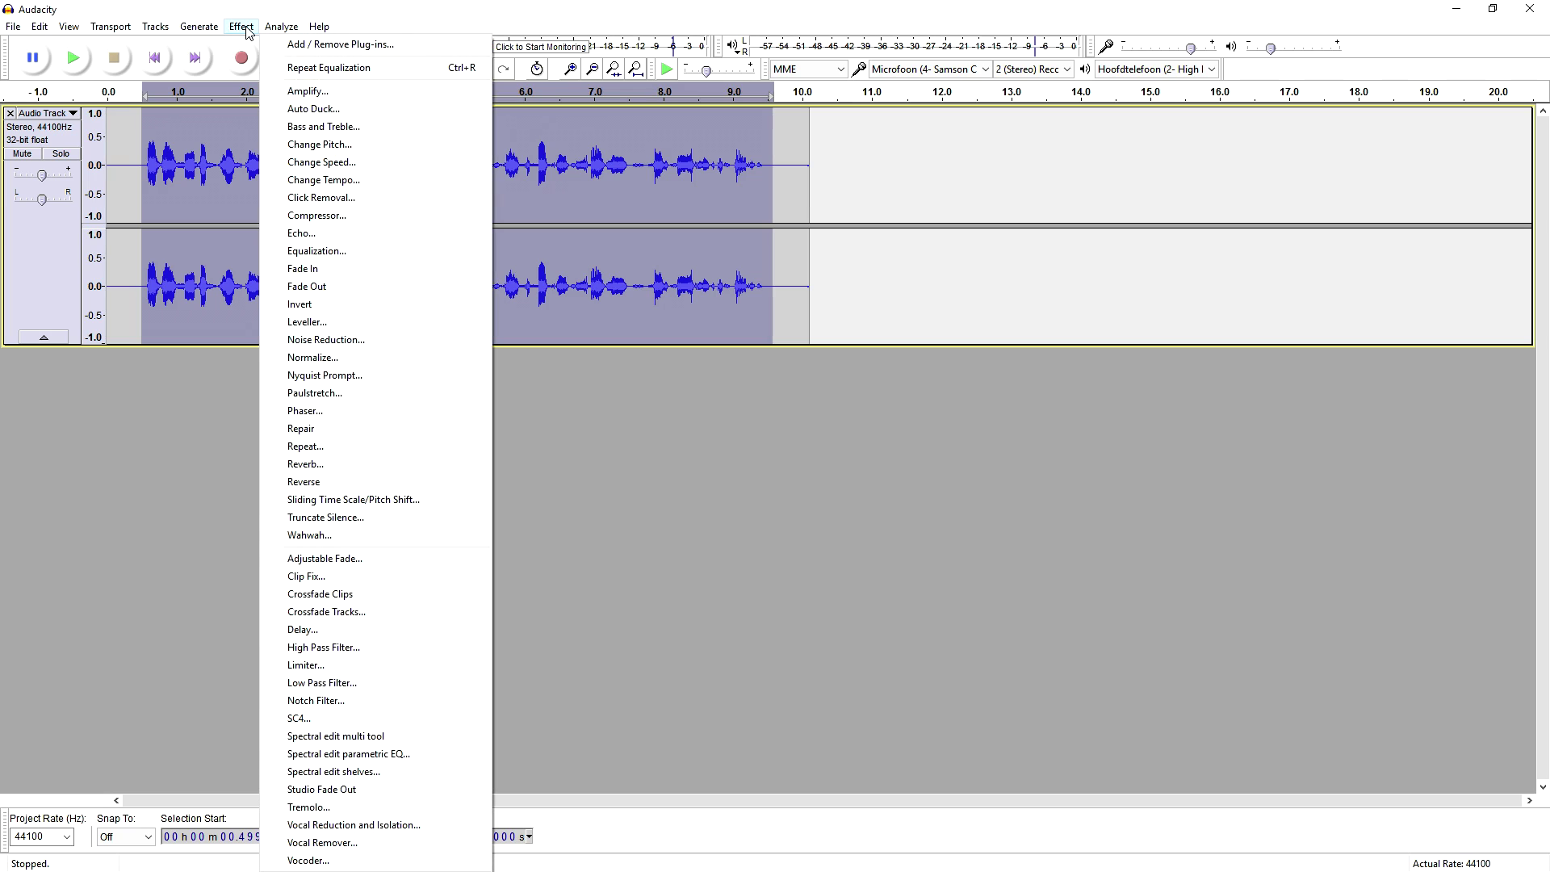
{"action": "left_click", "coordinate": [380, 250]}
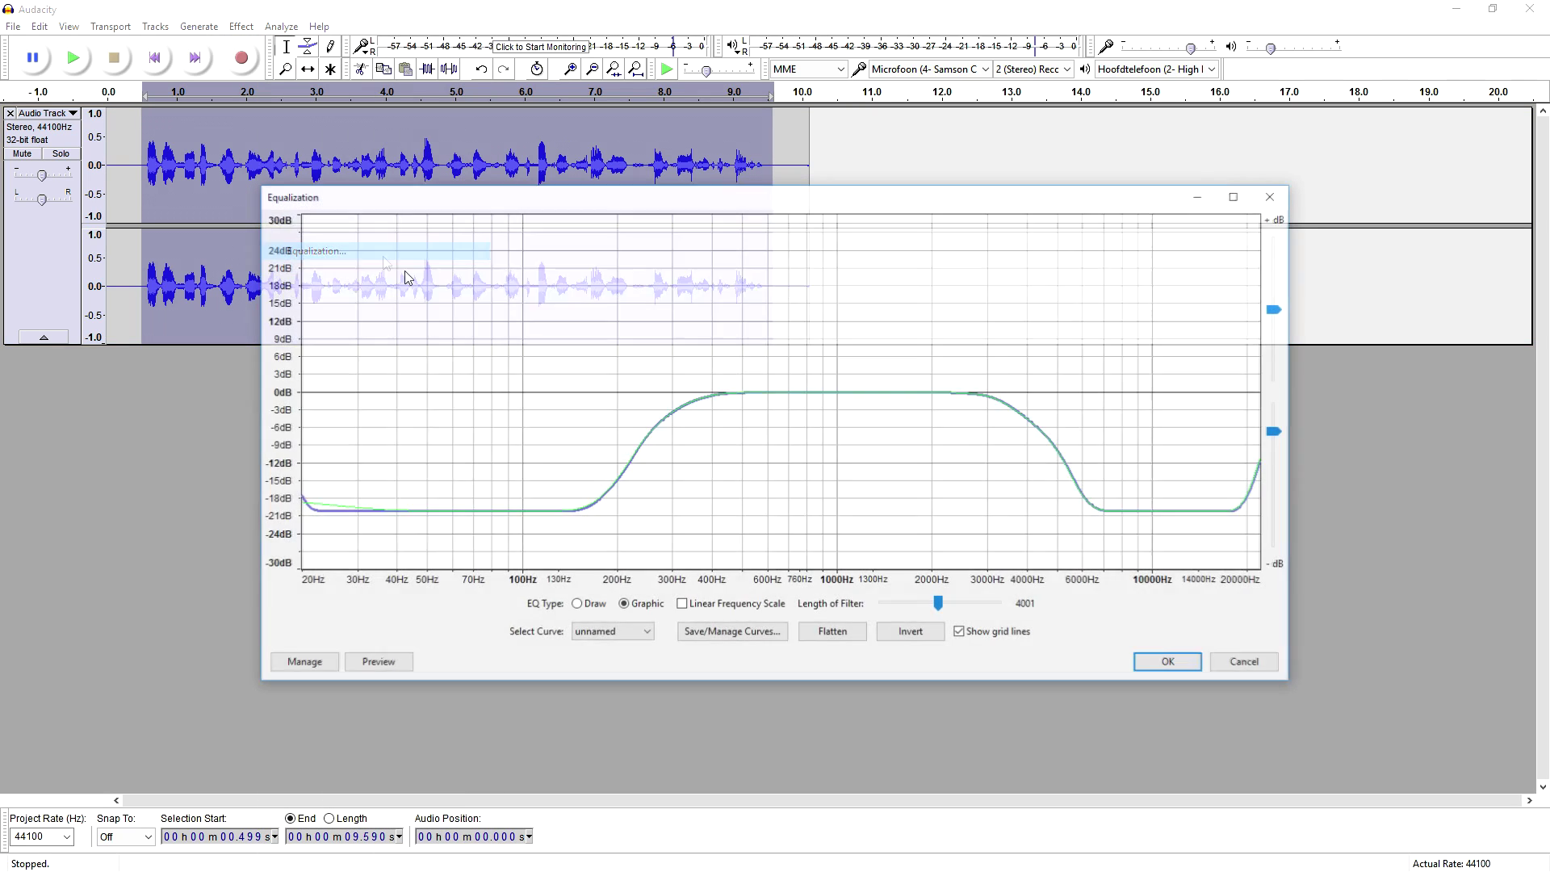
{"action": "left_click", "coordinate": [596, 634]}
{"action": "left_click", "coordinate": [593, 741]}
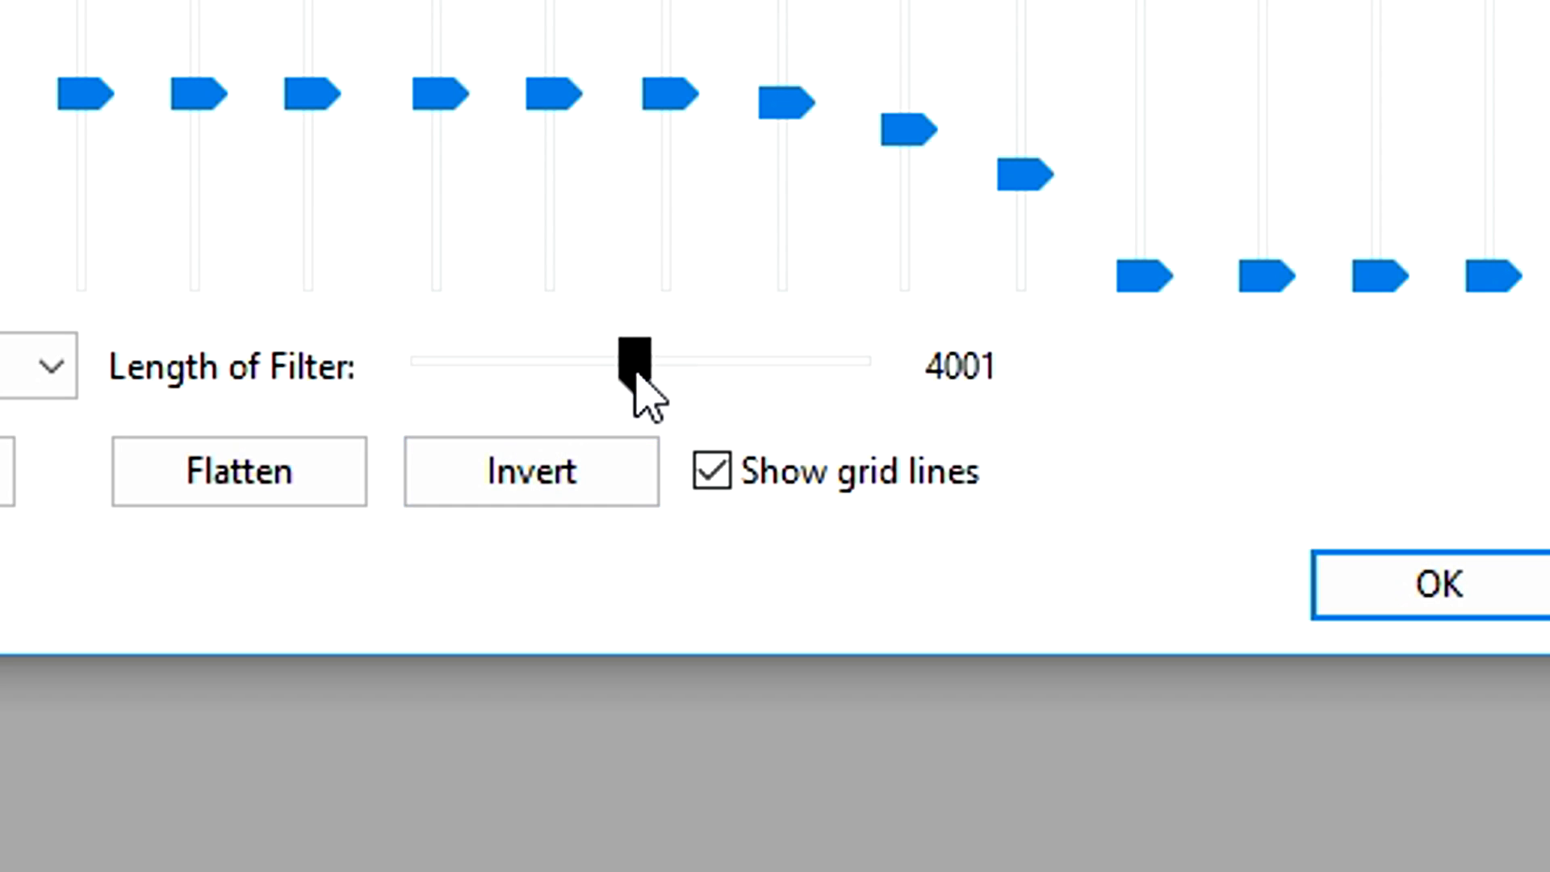
{"action": "left_click_drag", "start_coordinate": [958, 611], "coordinate": [1017, 616]}
{"action": "left_click", "coordinate": [373, 664]}
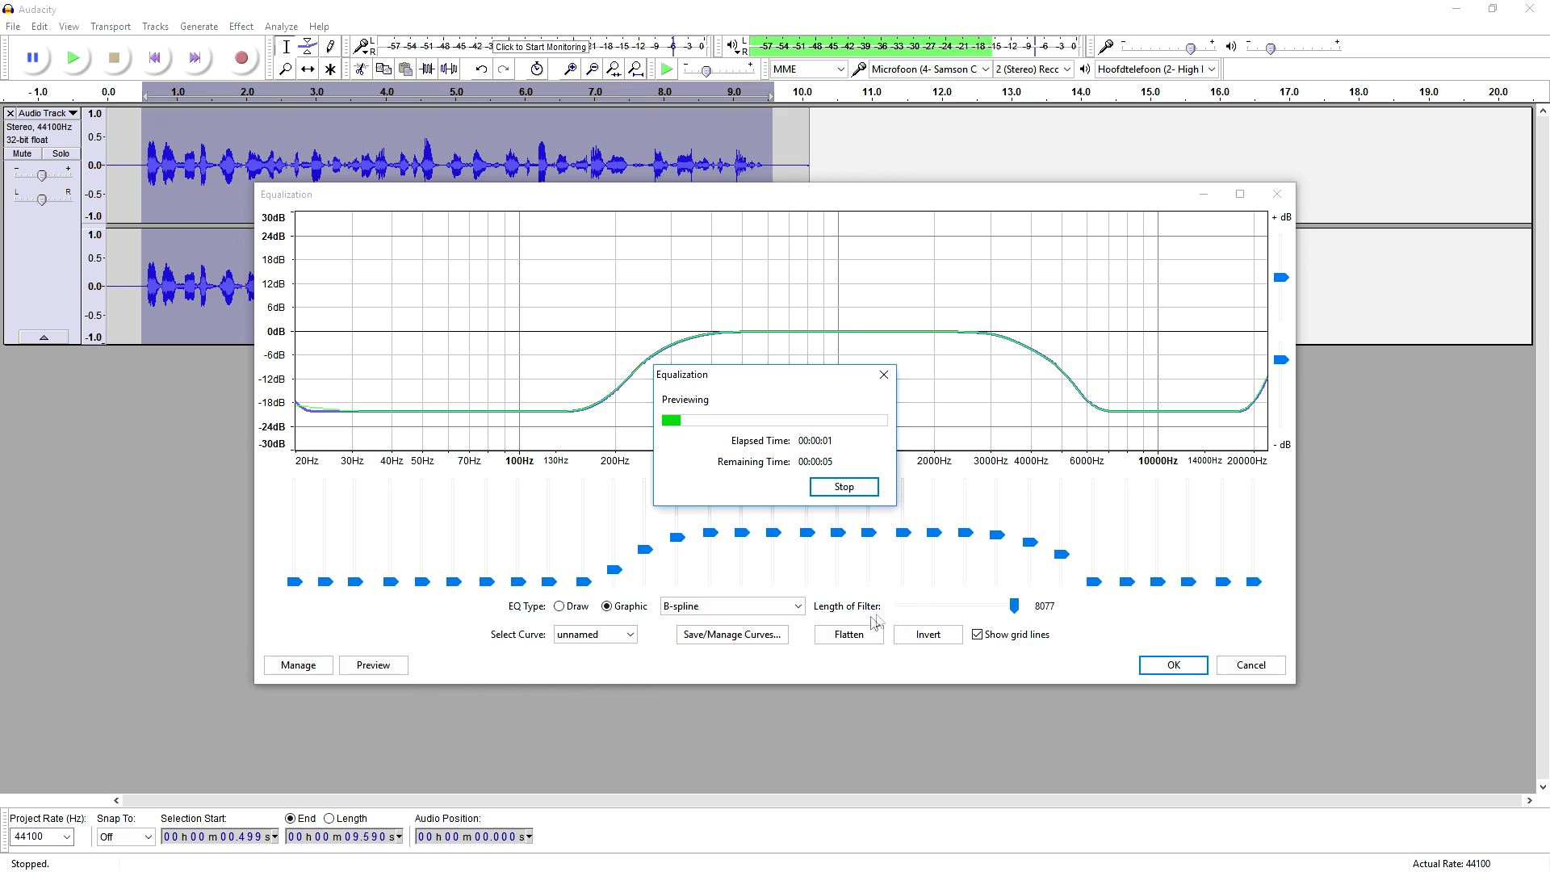
{"action": "left_click", "coordinate": [843, 487]}
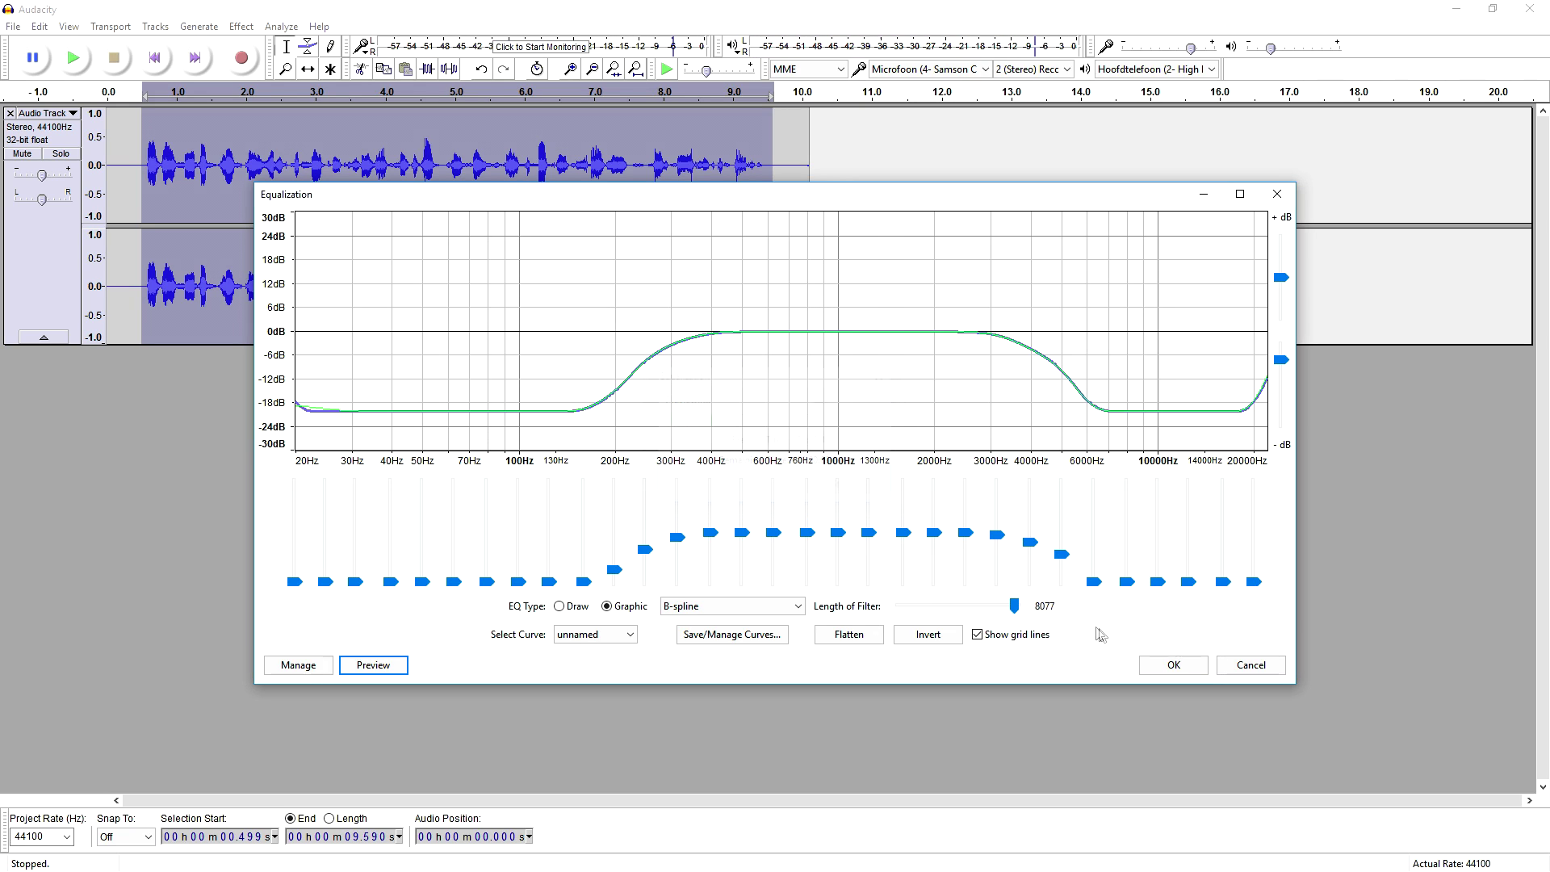
{"action": "left_click", "coordinate": [1183, 672]}
{"action": "left_click", "coordinate": [209, 27]}
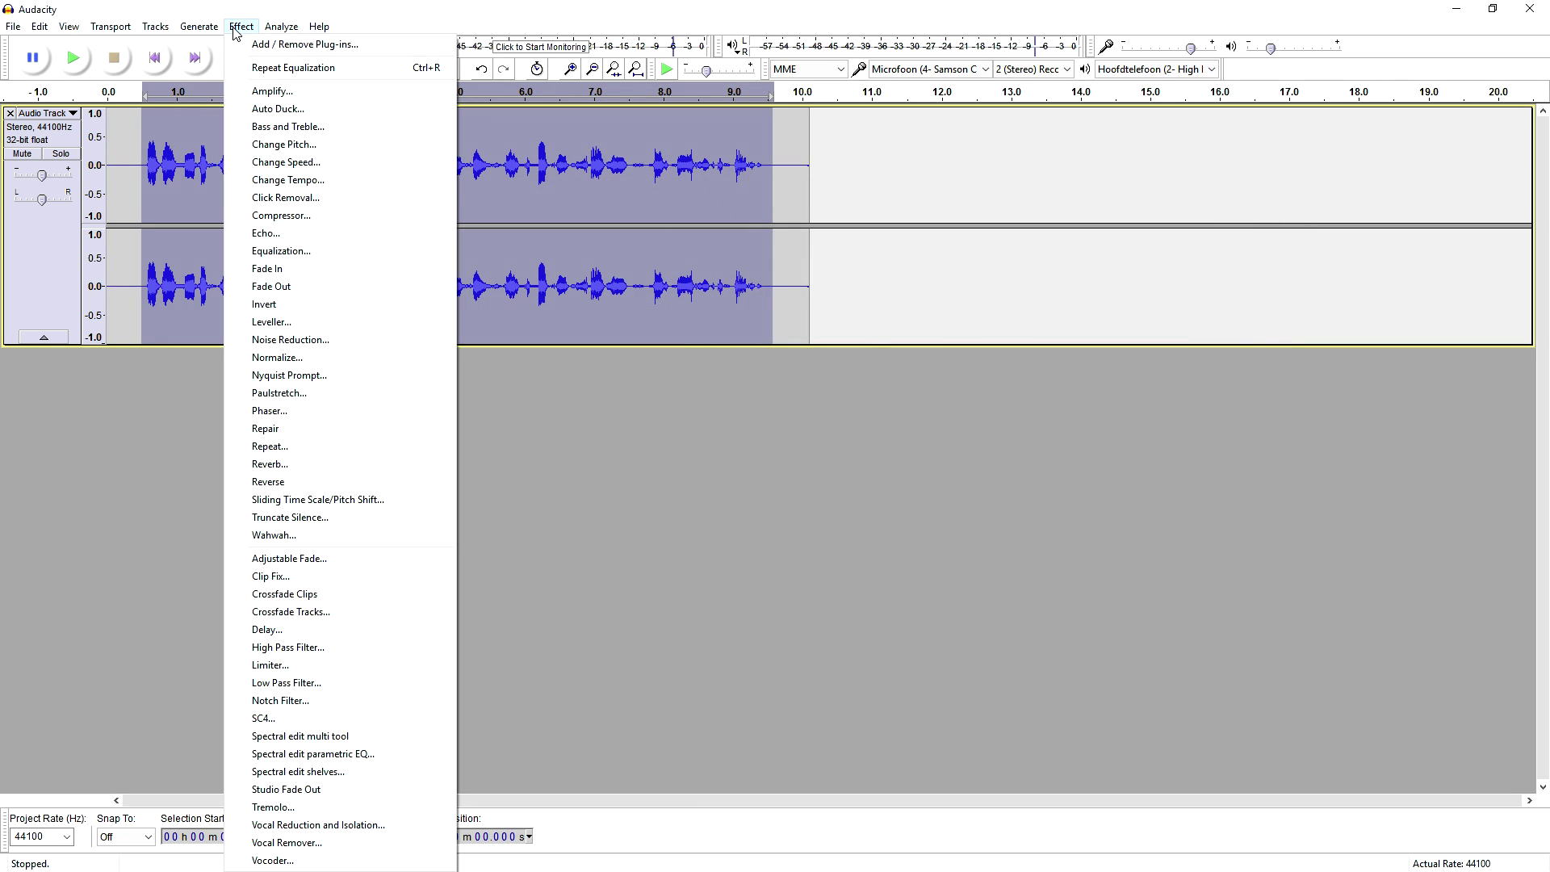
{"action": "left_click", "coordinate": [326, 250]}
{"action": "left_click", "coordinate": [610, 634]}
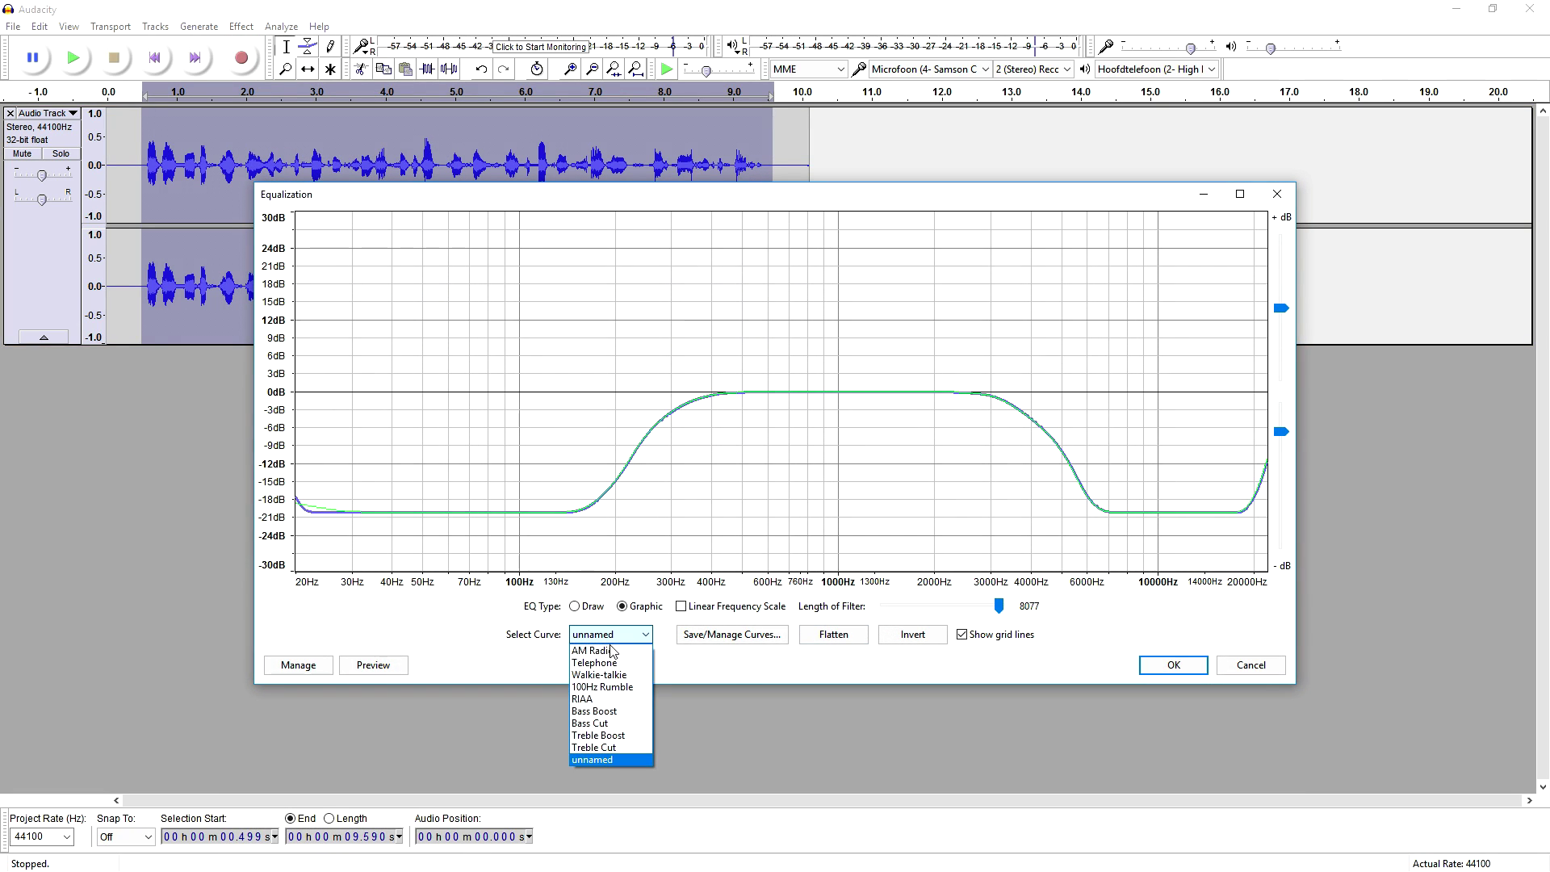
{"action": "left_click", "coordinate": [609, 657]}
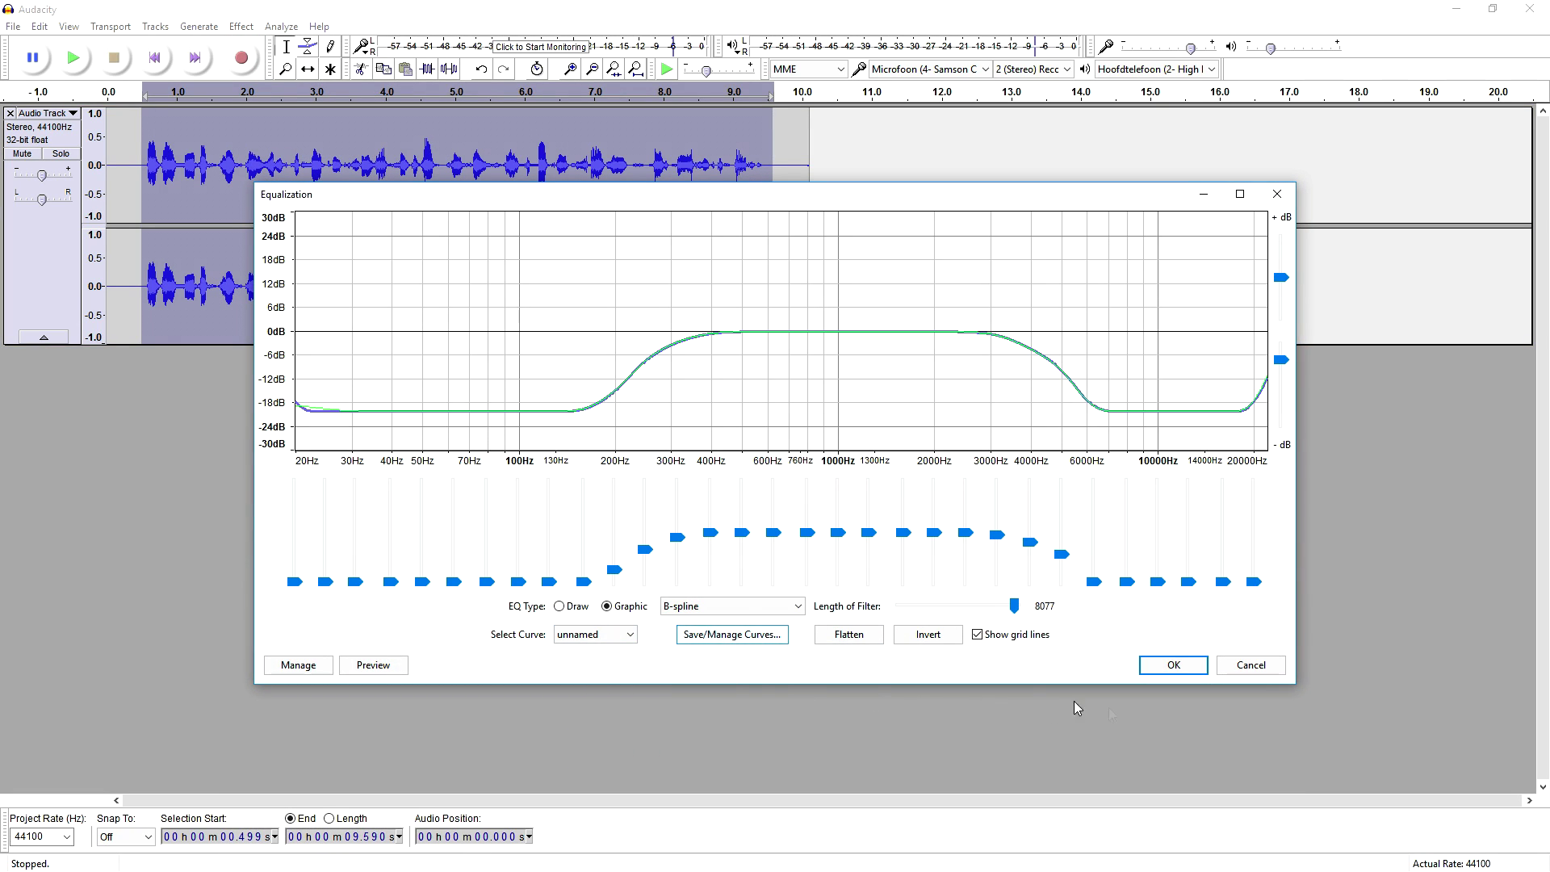
{"action": "left_click", "coordinate": [1173, 666]}
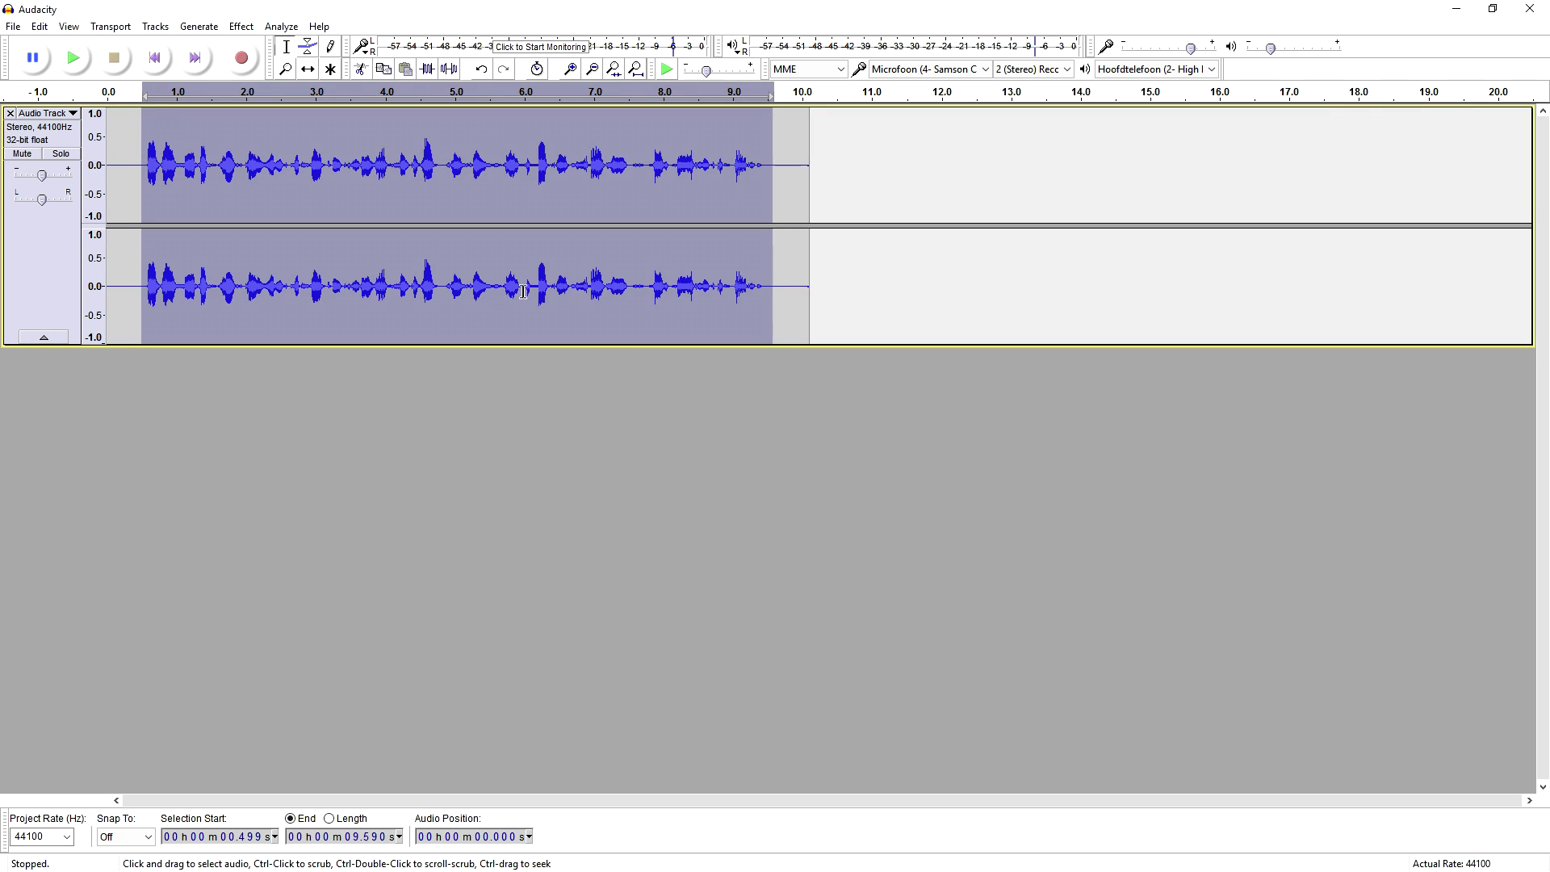
{"action": "left_click", "coordinate": [74, 58]}
Export the clip as MP3 named 'telepho' into the telephone voice video folder
{"action": "left_click", "coordinate": [13, 26]}
{"action": "left_click", "coordinate": [223, 252]}
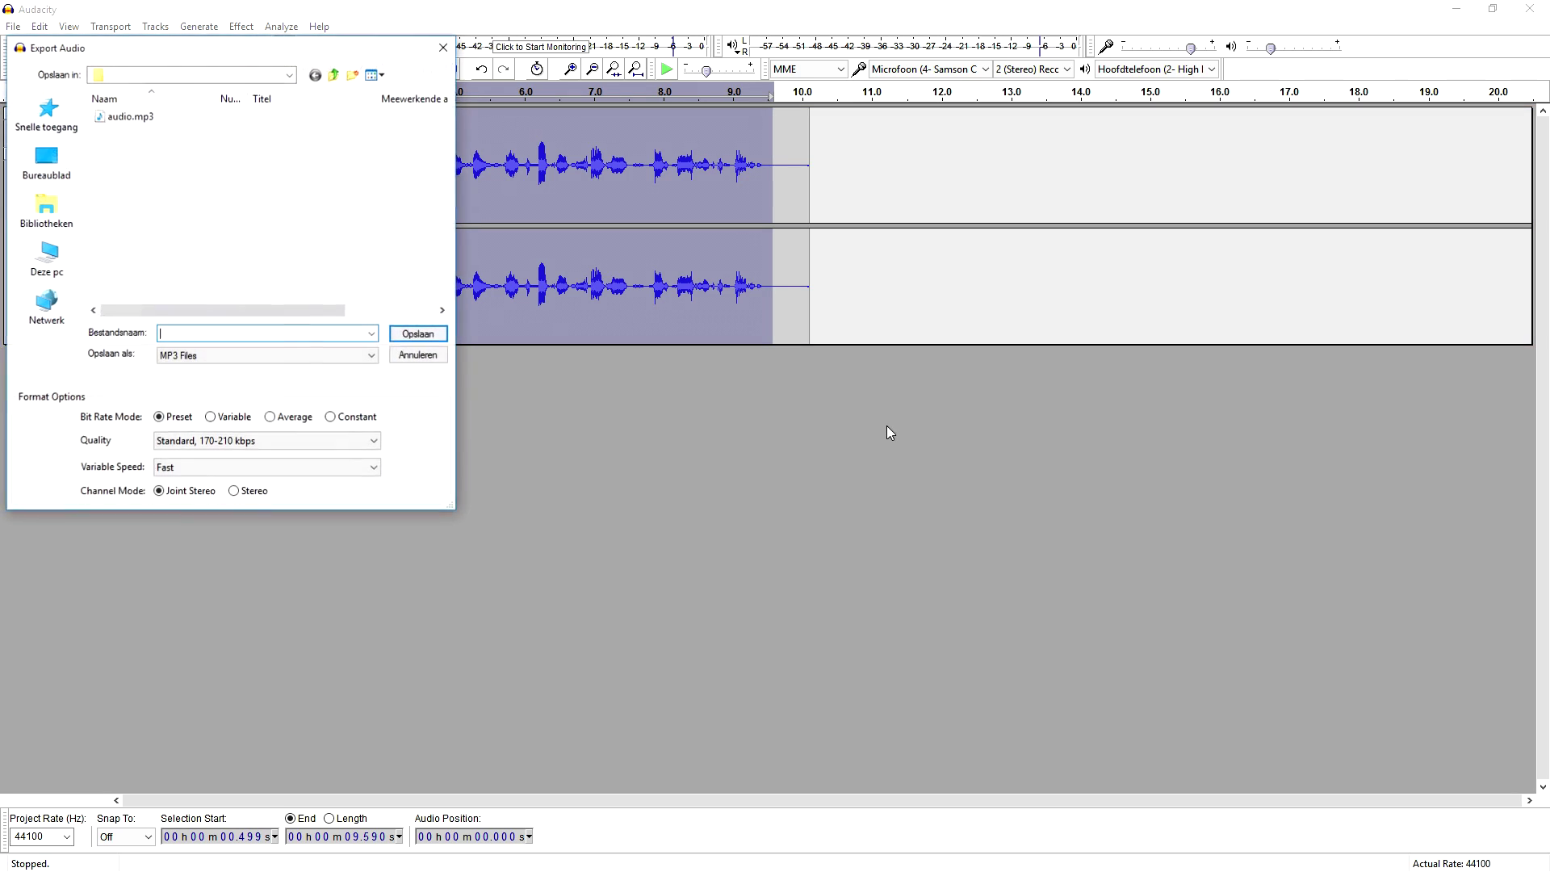
{"action": "left_click", "coordinate": [334, 75]}
{"action": "double_click", "coordinate": [277, 135]}
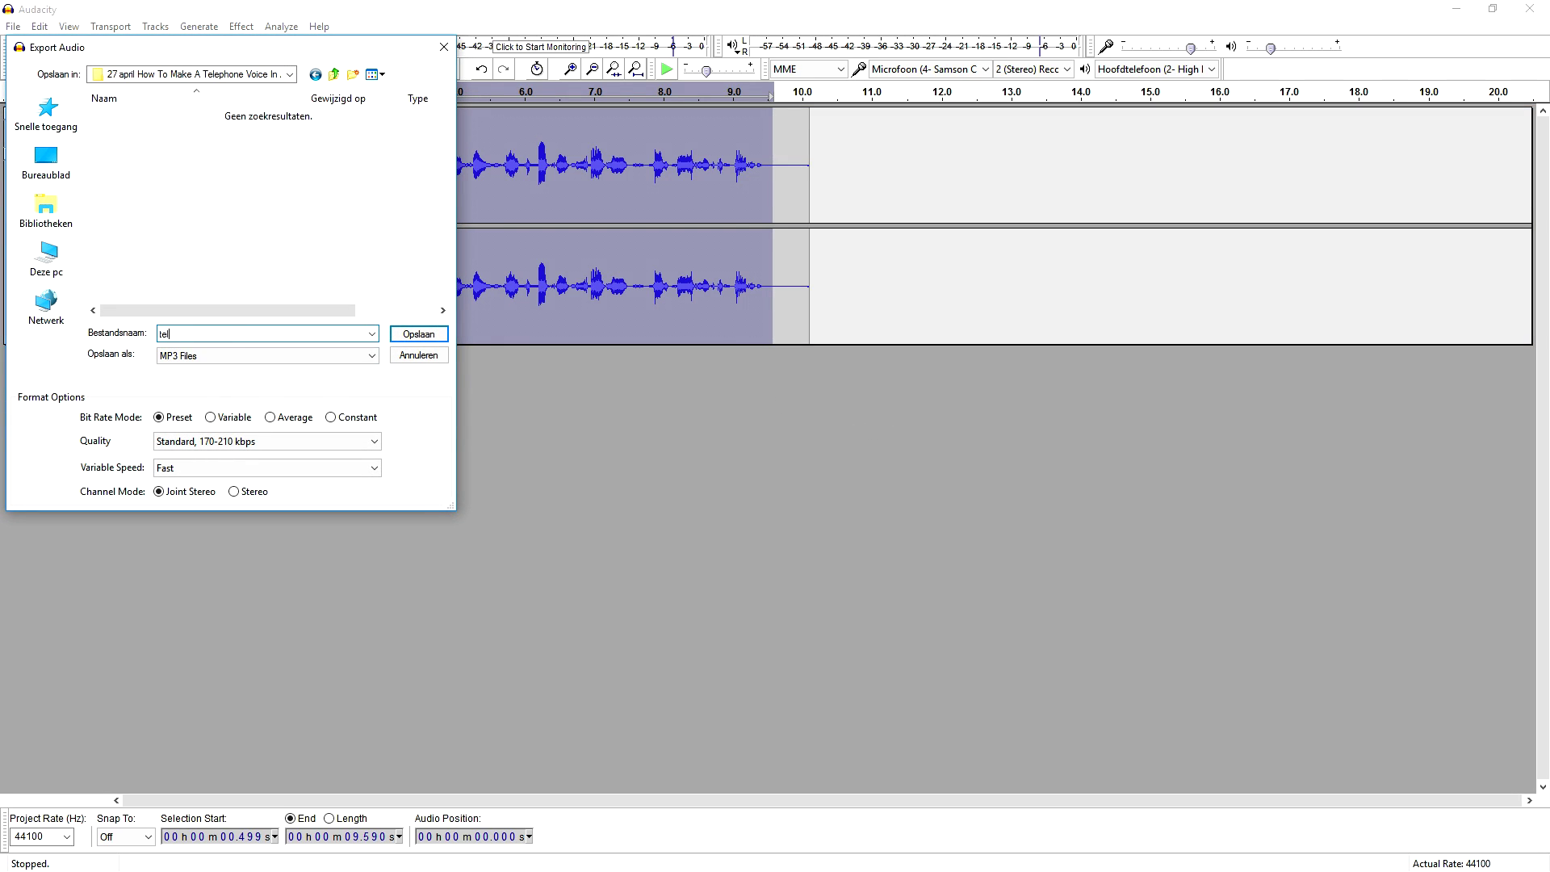
{"action": "left_click", "coordinate": [238, 334]}
{"action": "type", "text": "telepho"}
{"action": "key", "text": "Return"}
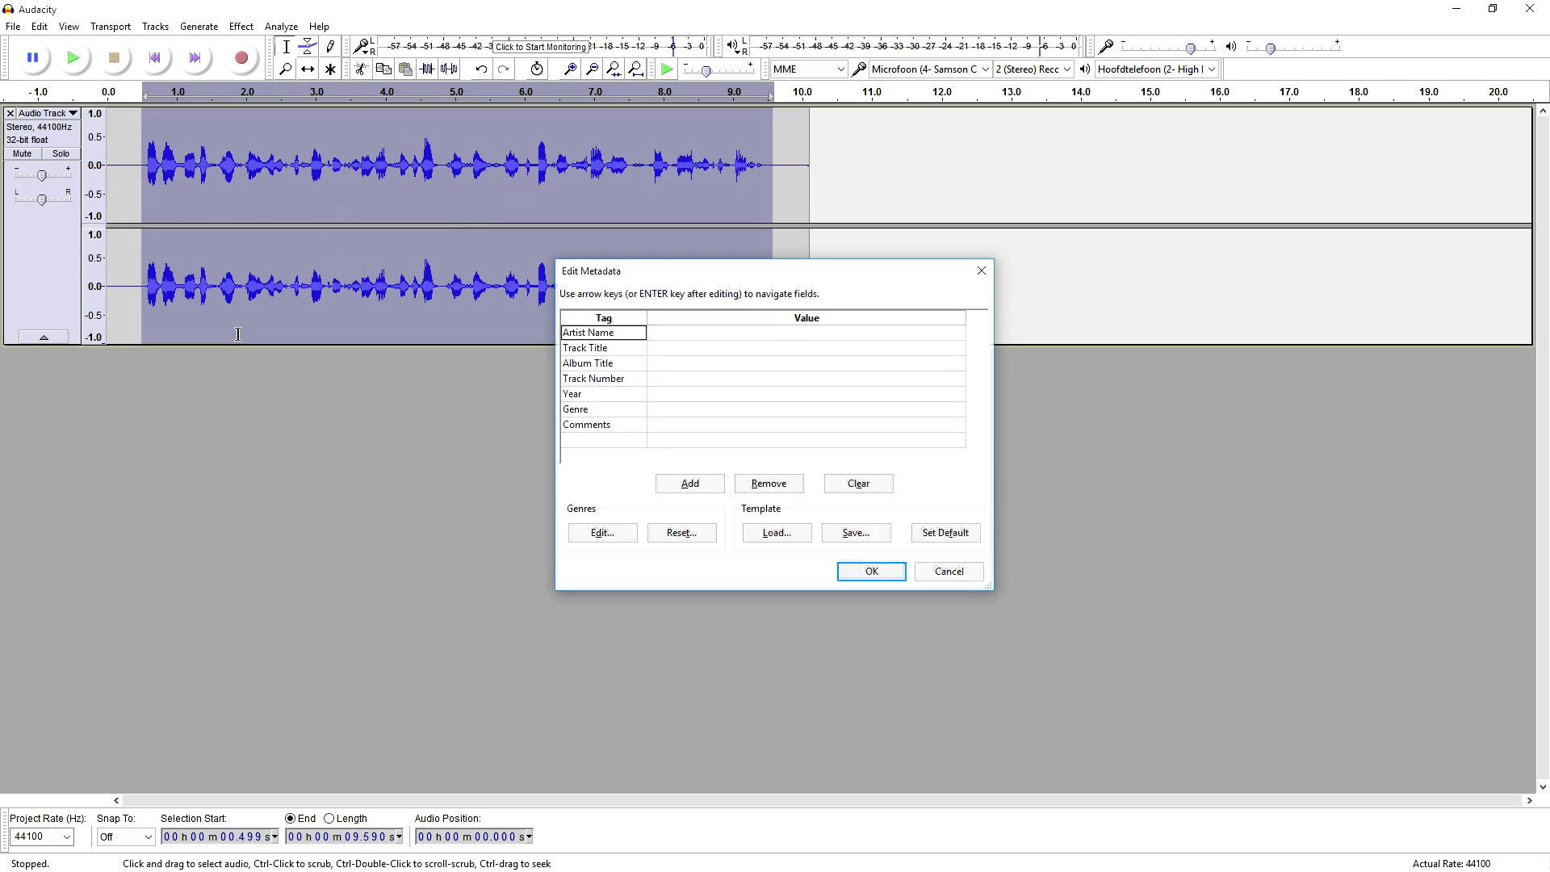
{"action": "key", "text": "Return"}
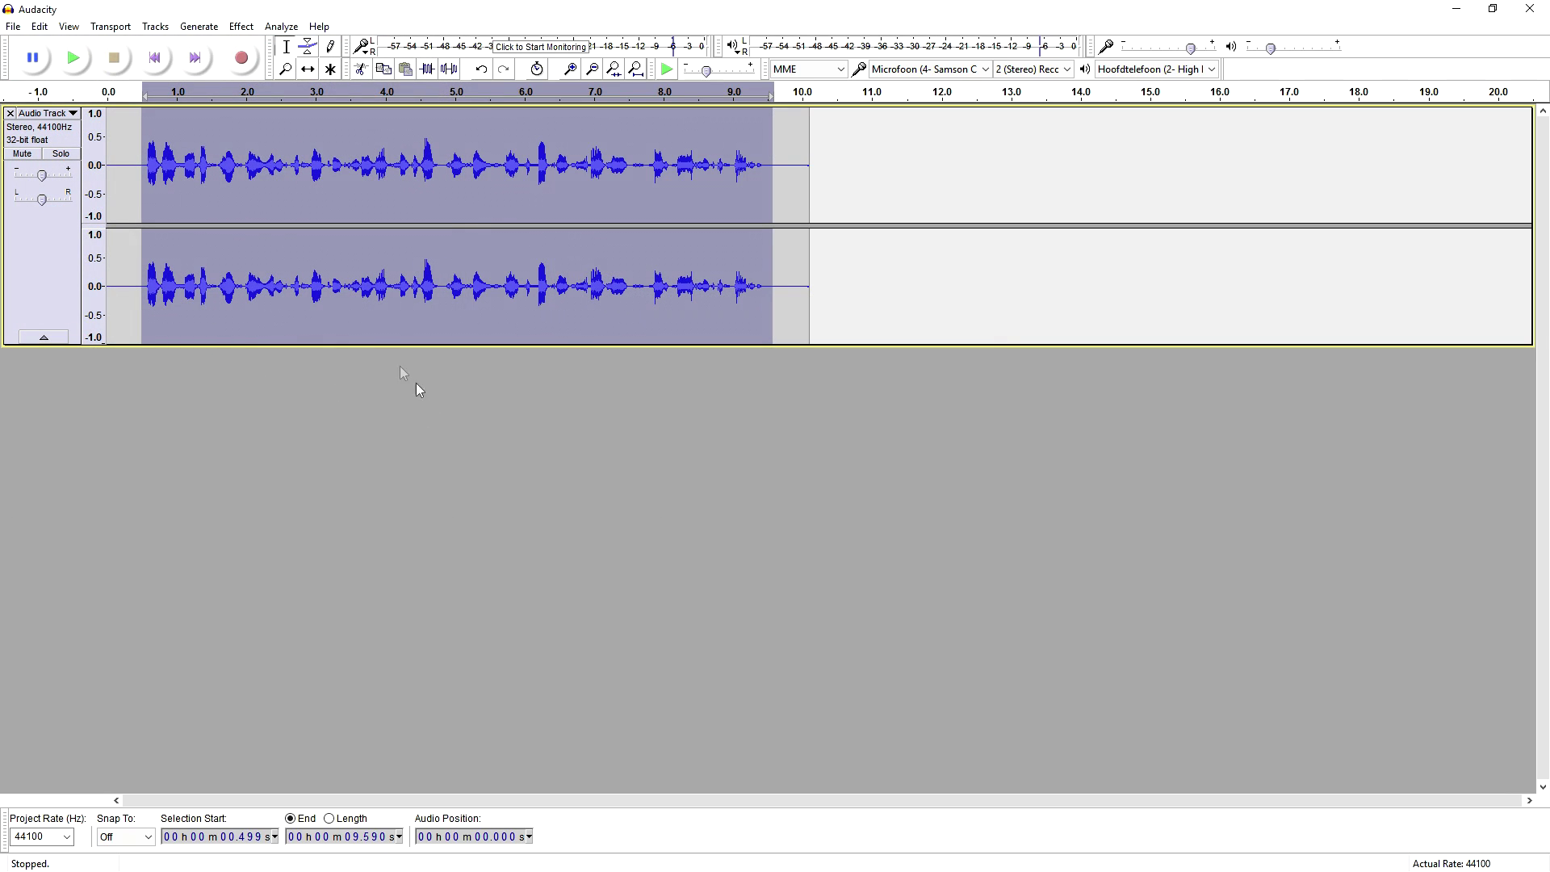
Choose the Telephone preset in Effect > Equalization and apply it to the voice clip
{"action": "left_click", "coordinate": [239, 27]}
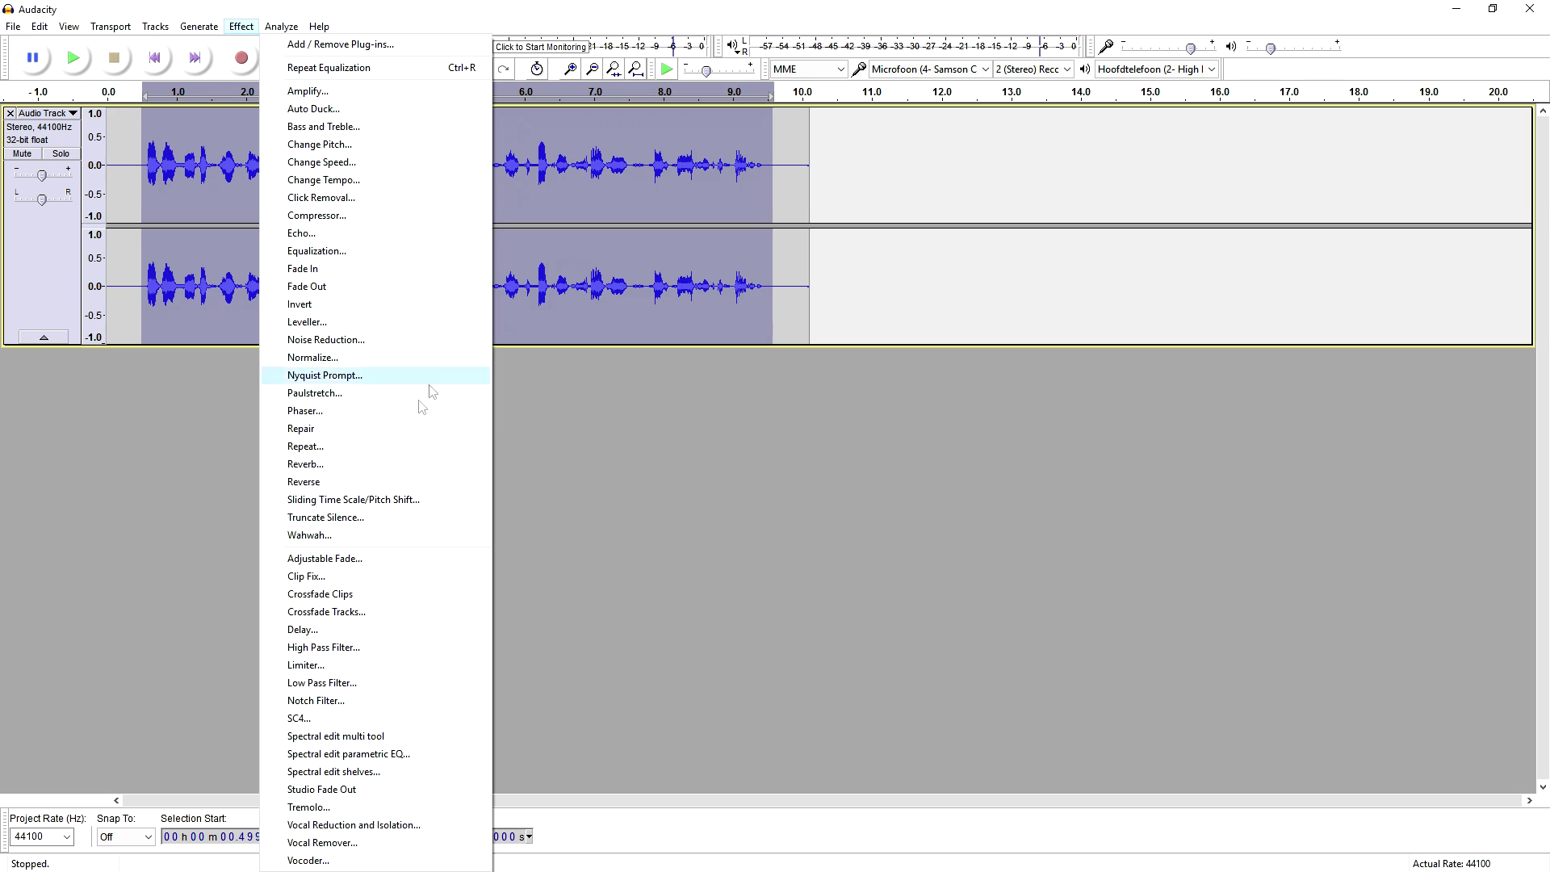
{"action": "left_click", "coordinate": [368, 258]}
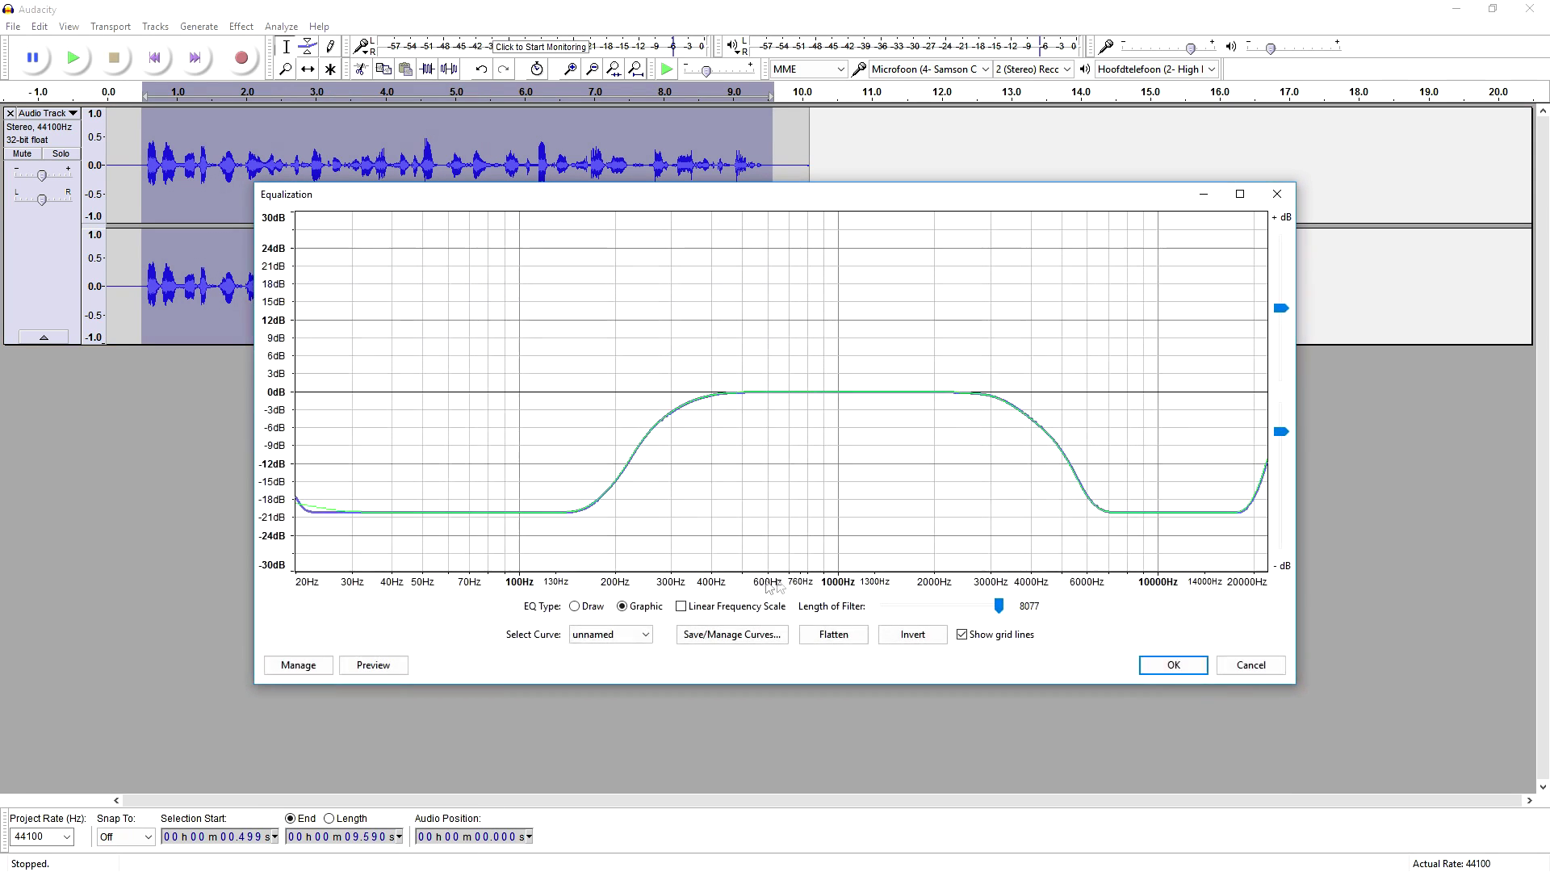
{"action": "left_click", "coordinate": [633, 638]}
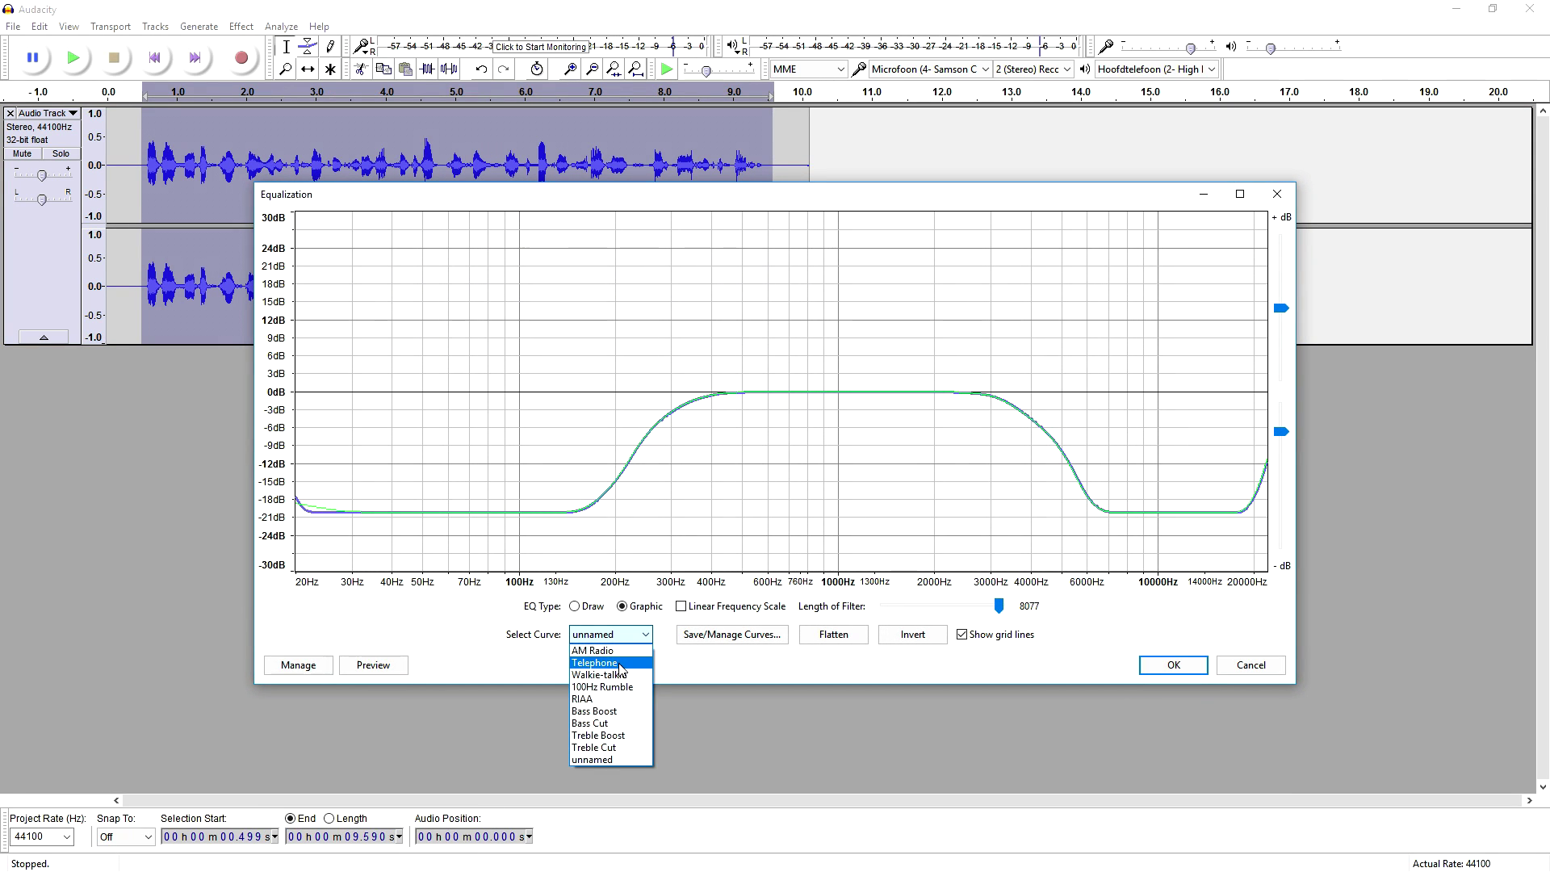
{"action": "left_click", "coordinate": [619, 663]}
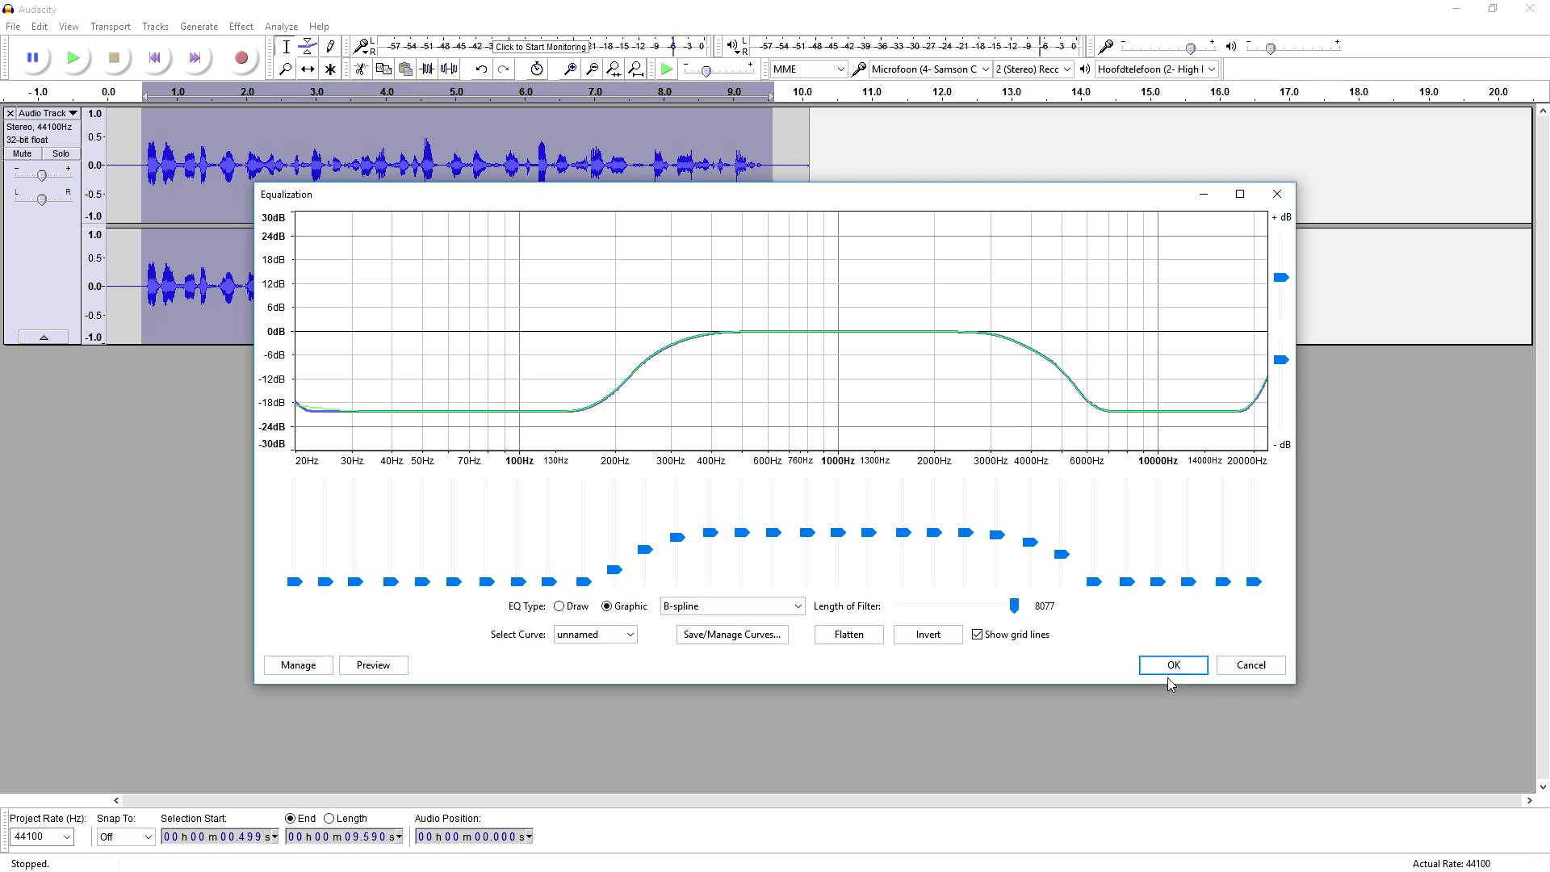
{"action": "left_click", "coordinate": [1148, 665]}
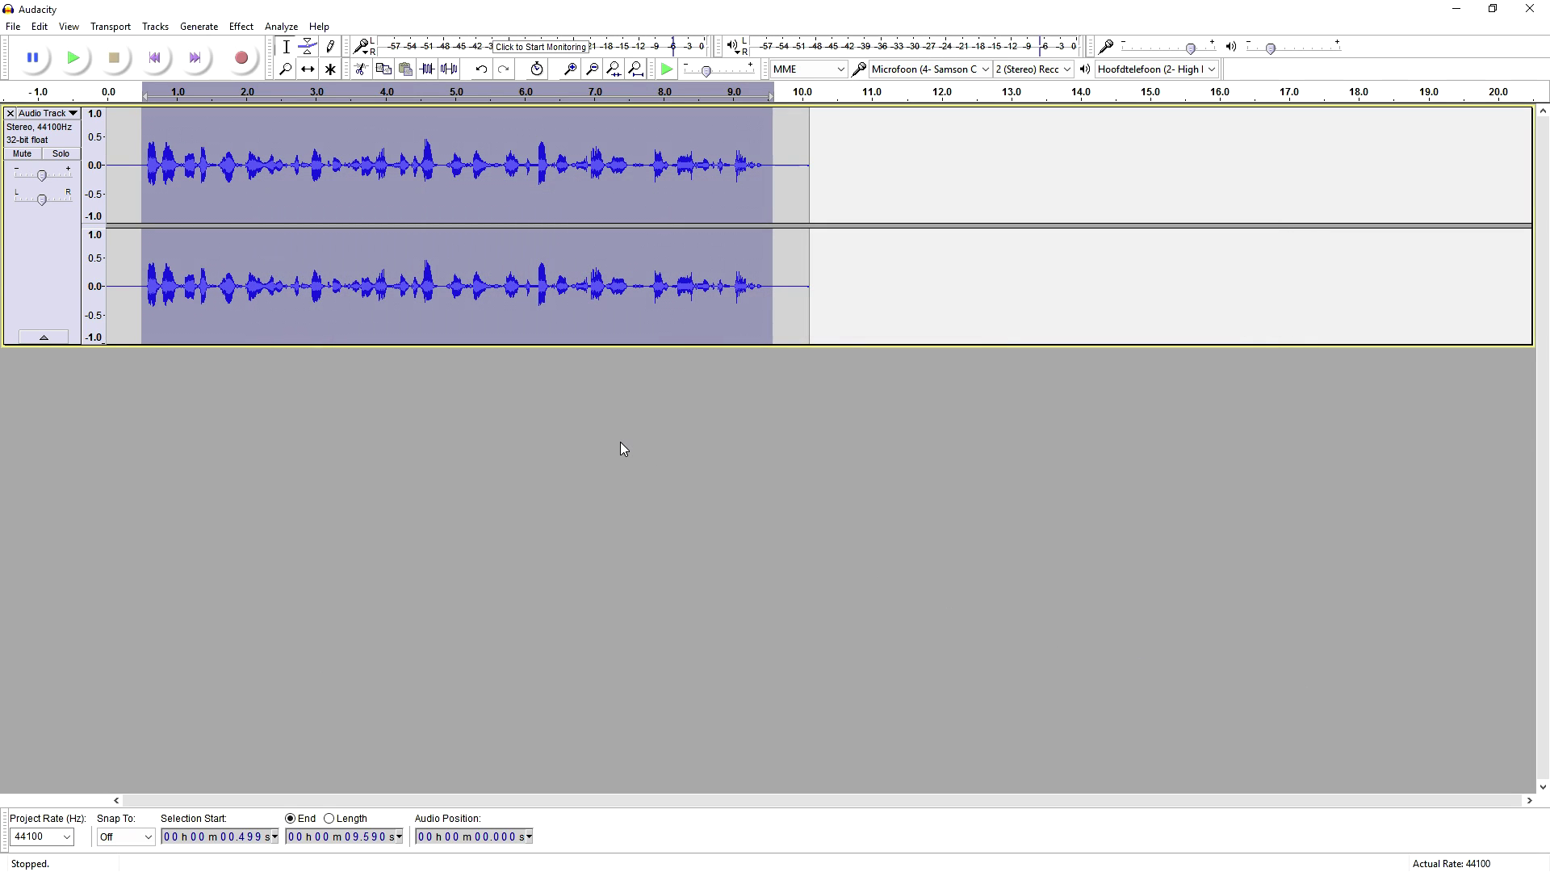